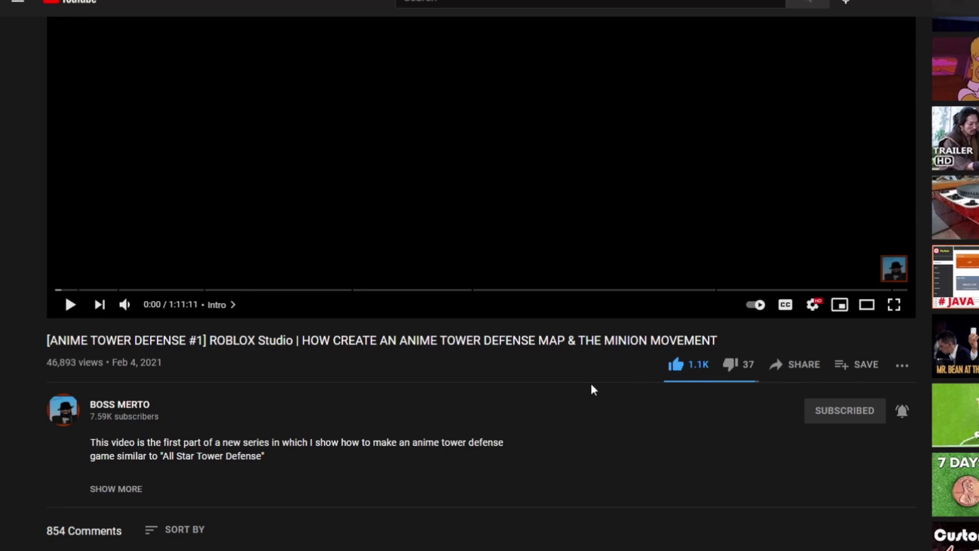
Check the first Anime Tower Defense video's share options and read the links in its expanded description.
click(801, 367)
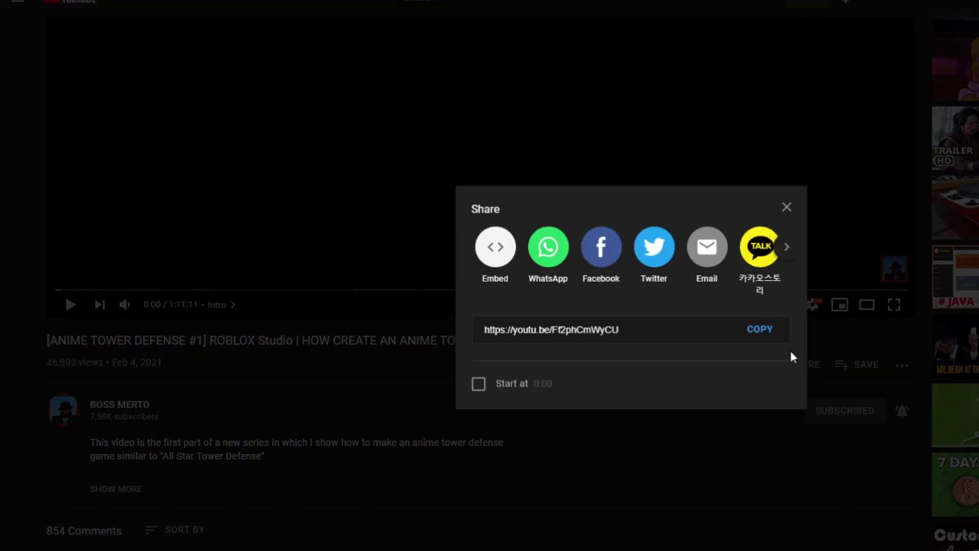
click(790, 206)
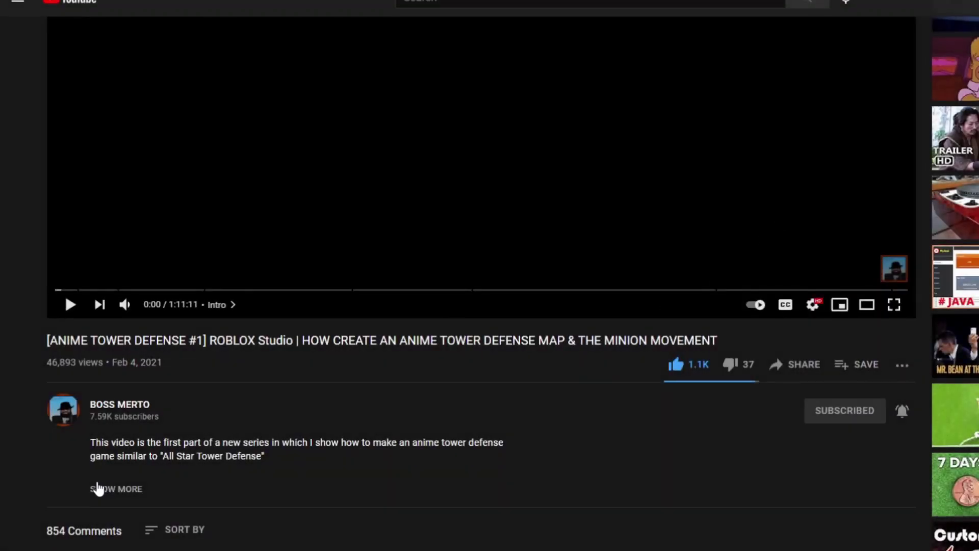
click(102, 489)
scroll(168, 355, down, 4)
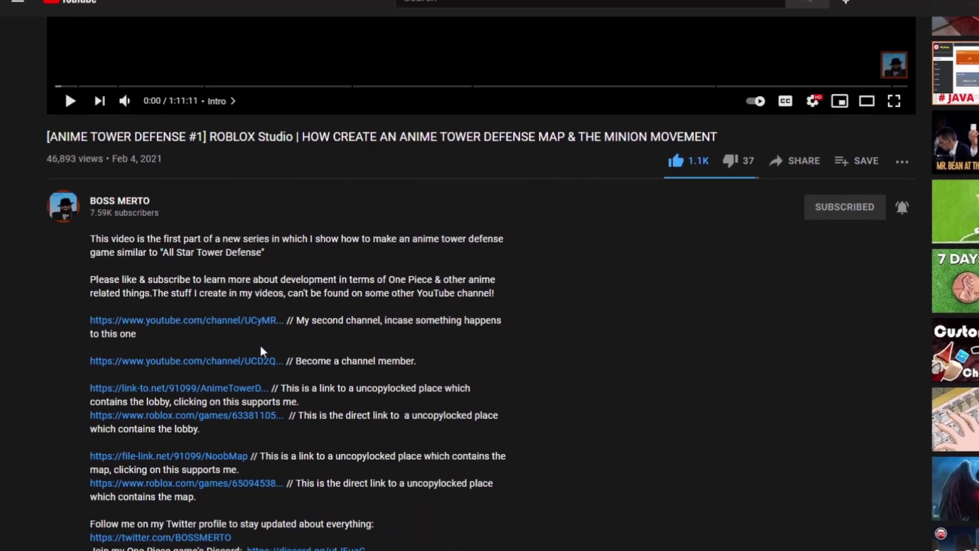
scroll(259, 342, down, 1)
scroll(262, 352, down, 1)
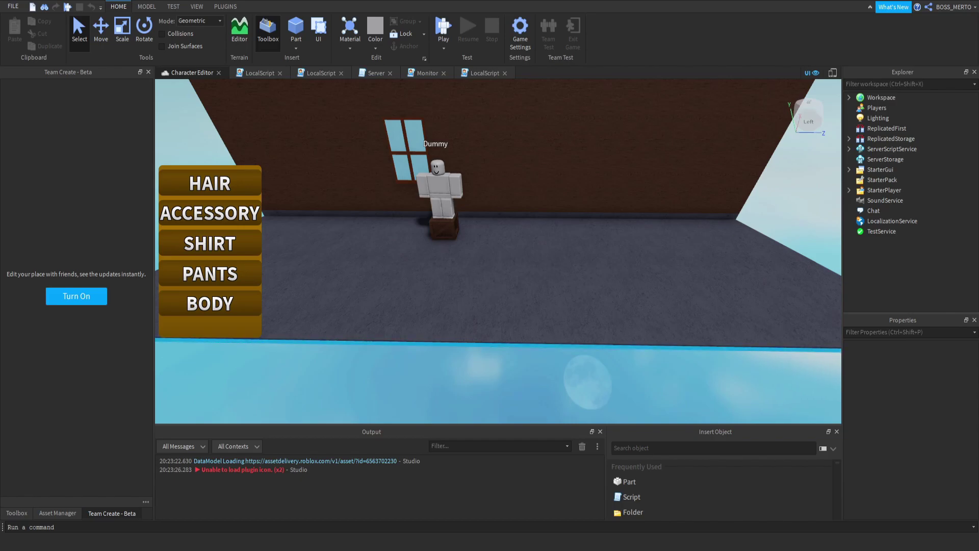
Insert an R15 Block Rig with the Rig Builder over the open area beside the scene.
right_drag(262, 214, 568, 324)
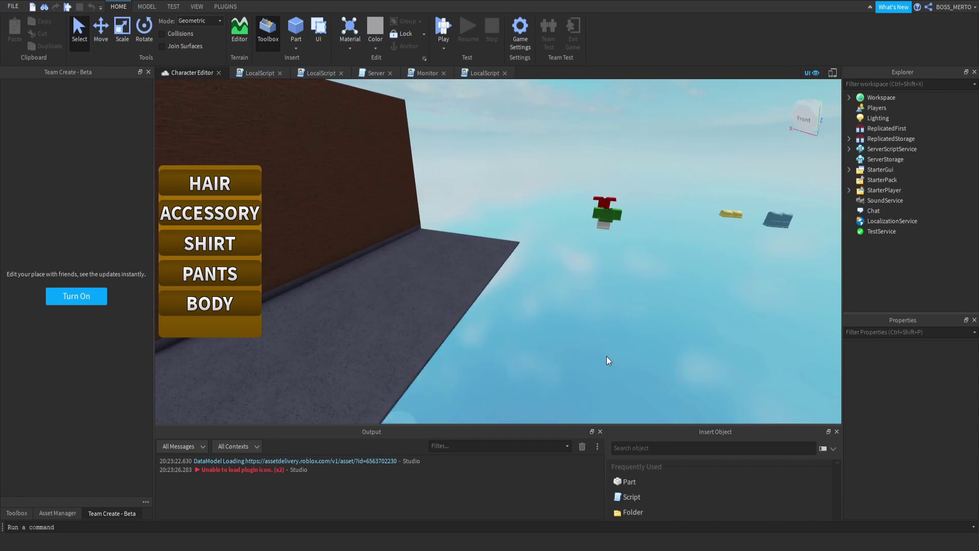
right_drag(515, 233, 408, 102)
click(227, 7)
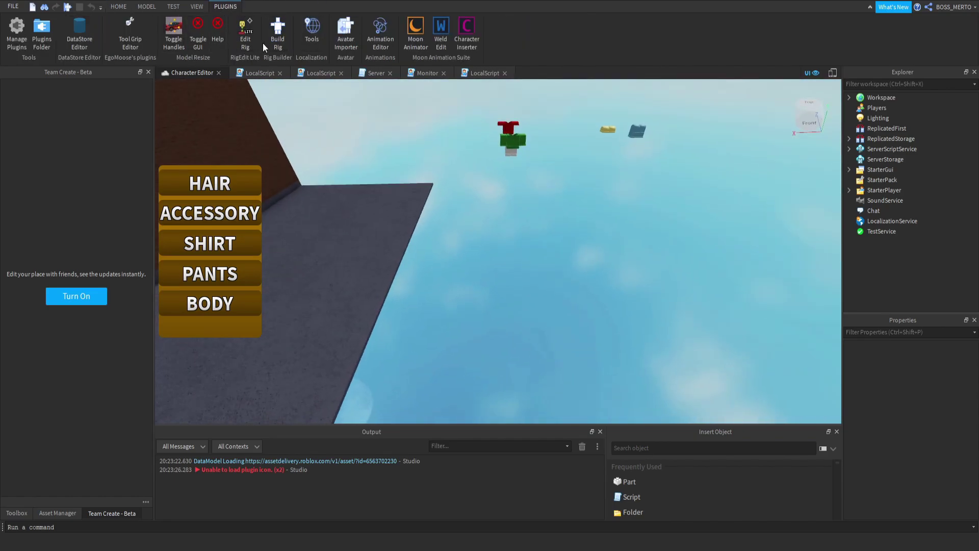
click(277, 32)
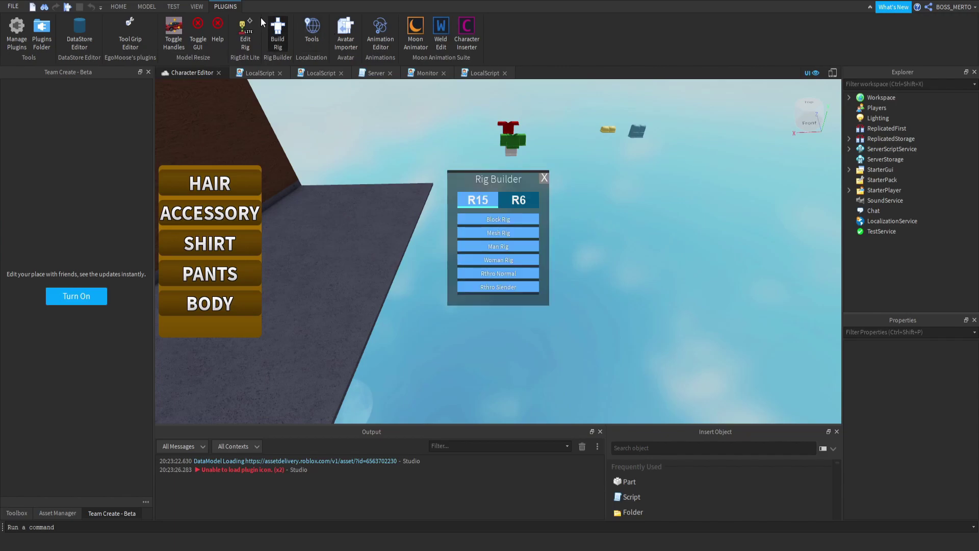
click(492, 218)
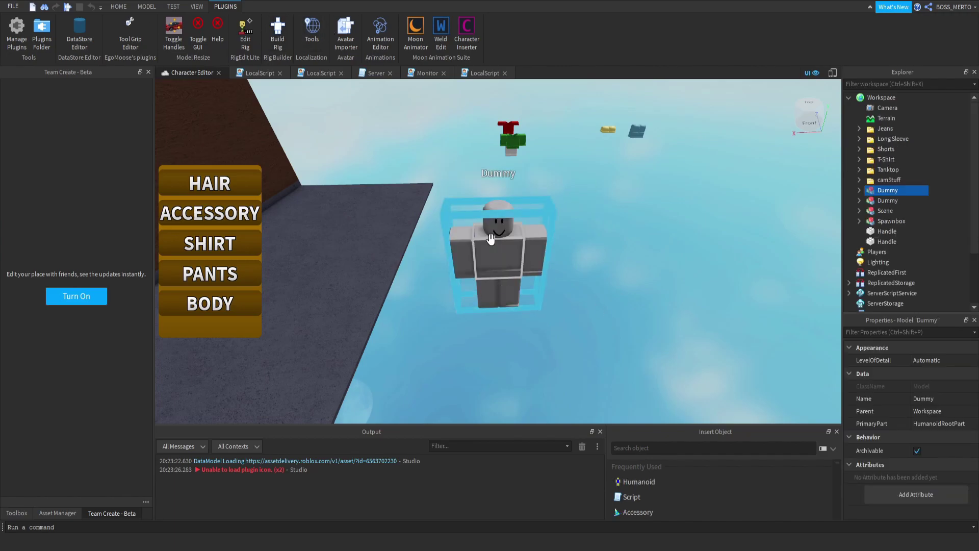
Expand the new dummy's hierarchy and examine its body parts, including LeftUpperArm, in the 3D view.
click(860, 190)
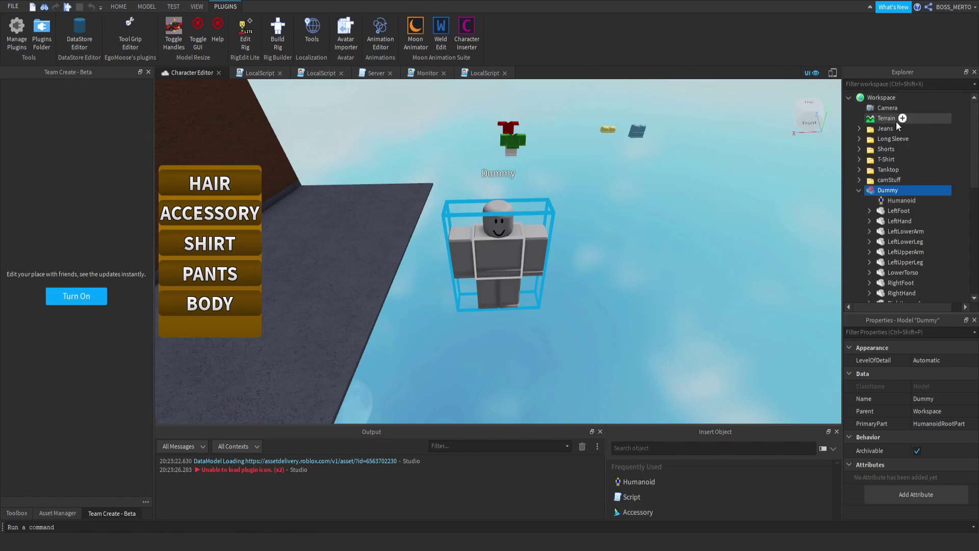
scroll(903, 179, down, 3)
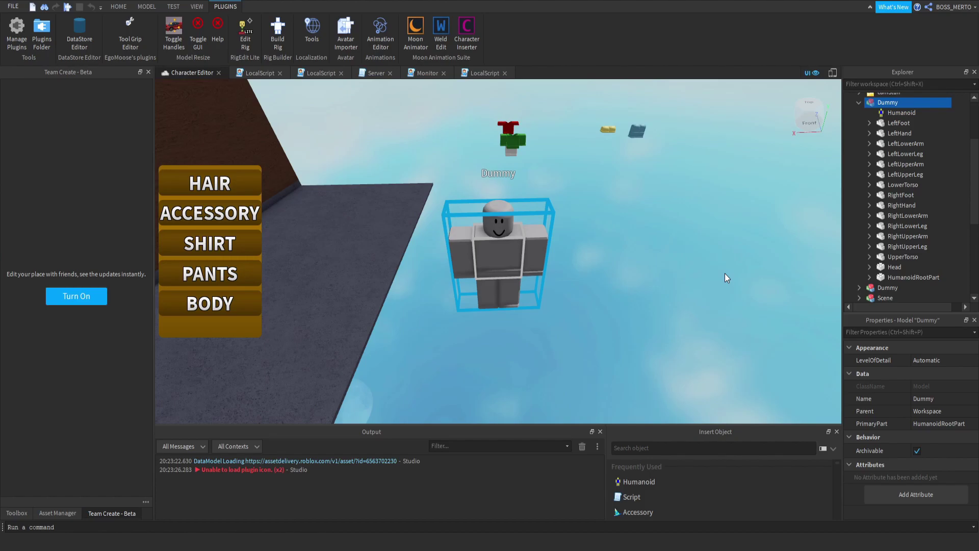
middle_drag(499, 245, 329, 224)
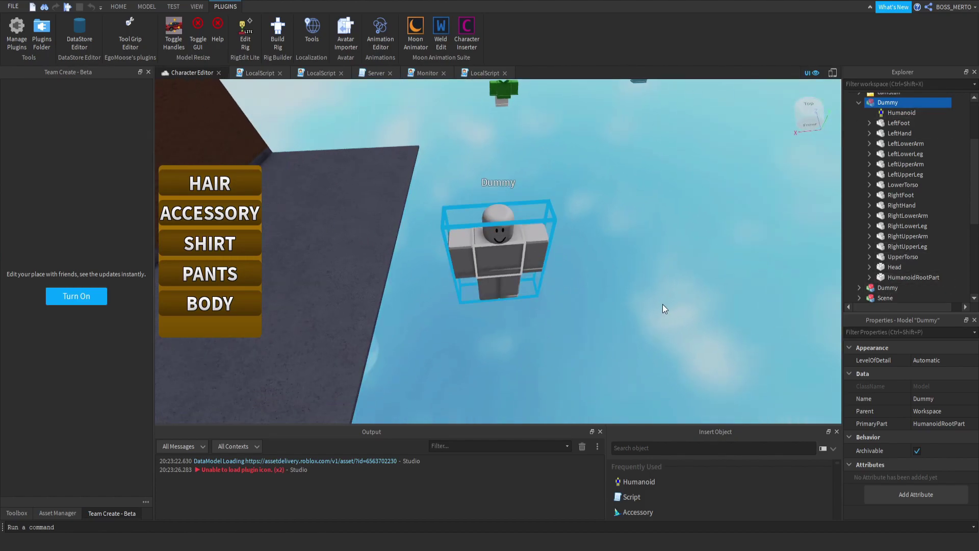
key(f)
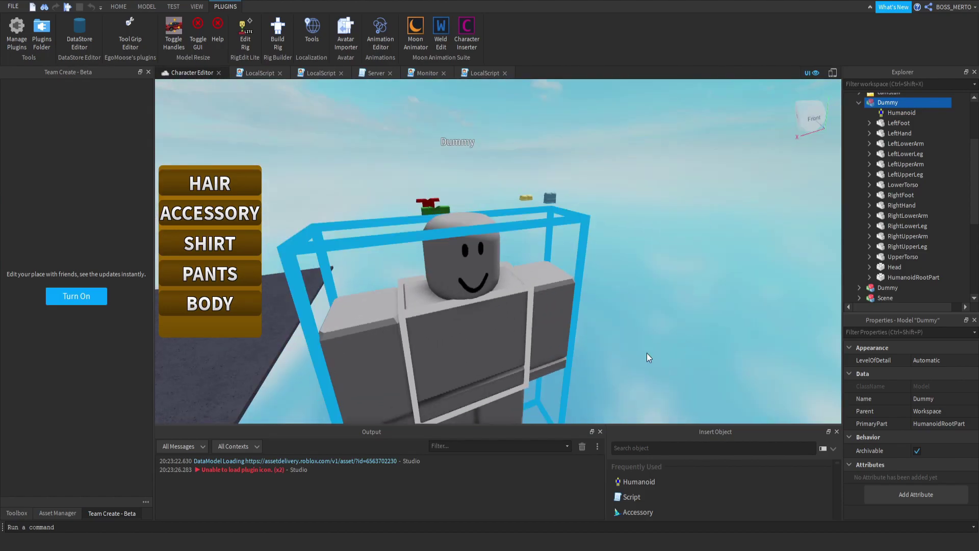
click(902, 163)
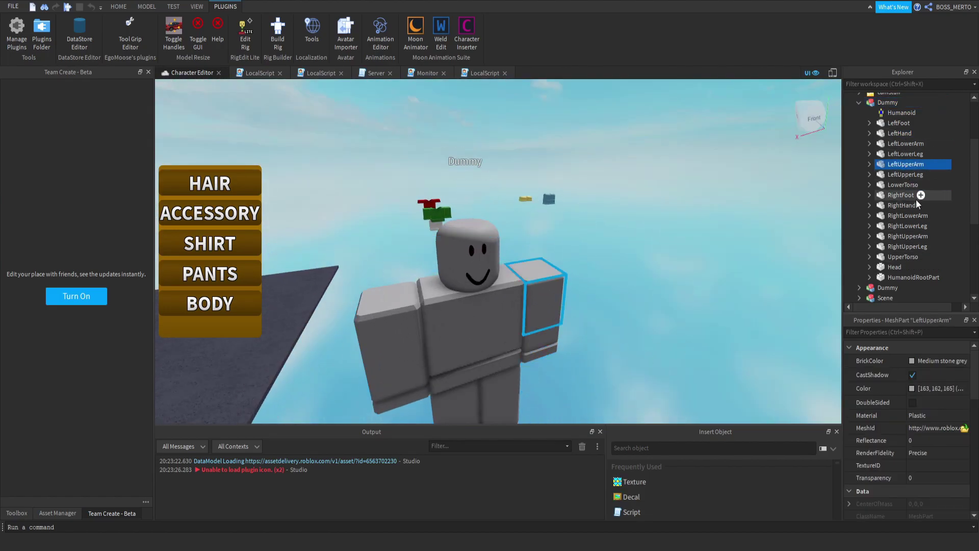
right_drag(721, 184, 720, 183)
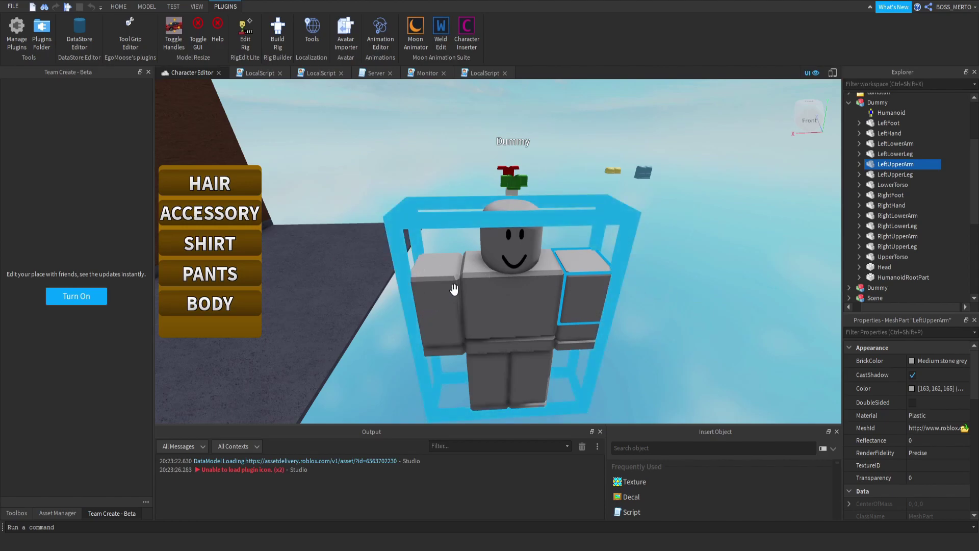
scroll(454, 286, up, 6)
right_drag(454, 285, 461, 257)
scroll(461, 257, down, 3)
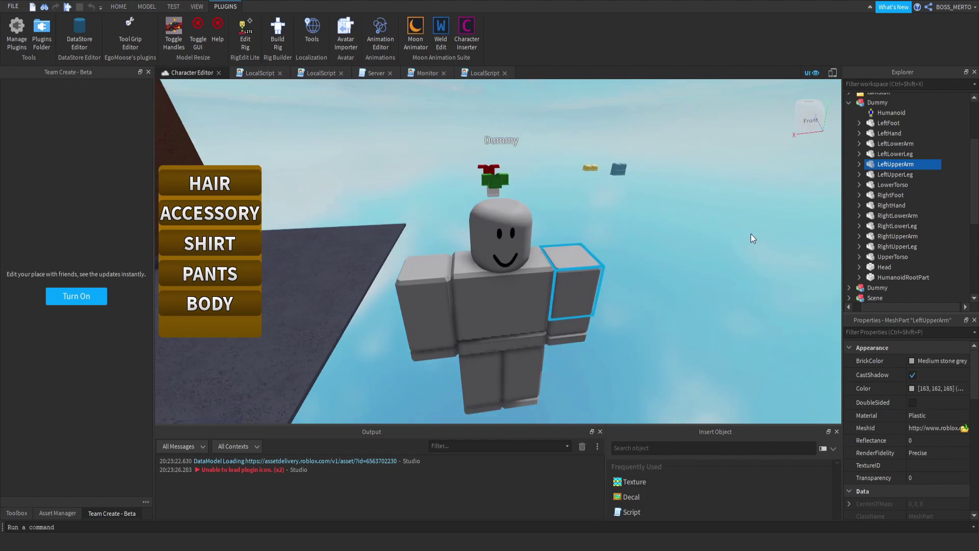
Delete every body part of the new dummy except UpperTorso and Head.
click(891, 256)
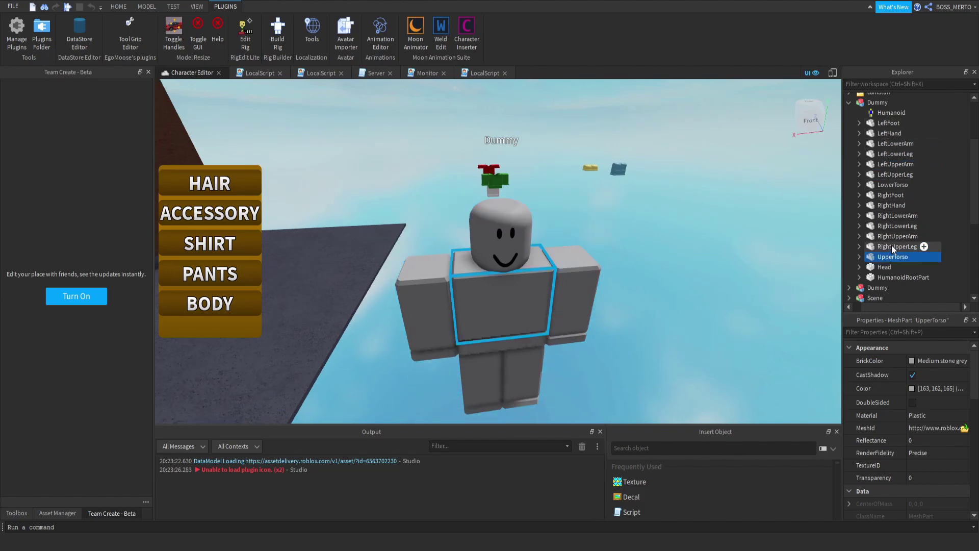
click(900, 277)
shift+click(888, 122)
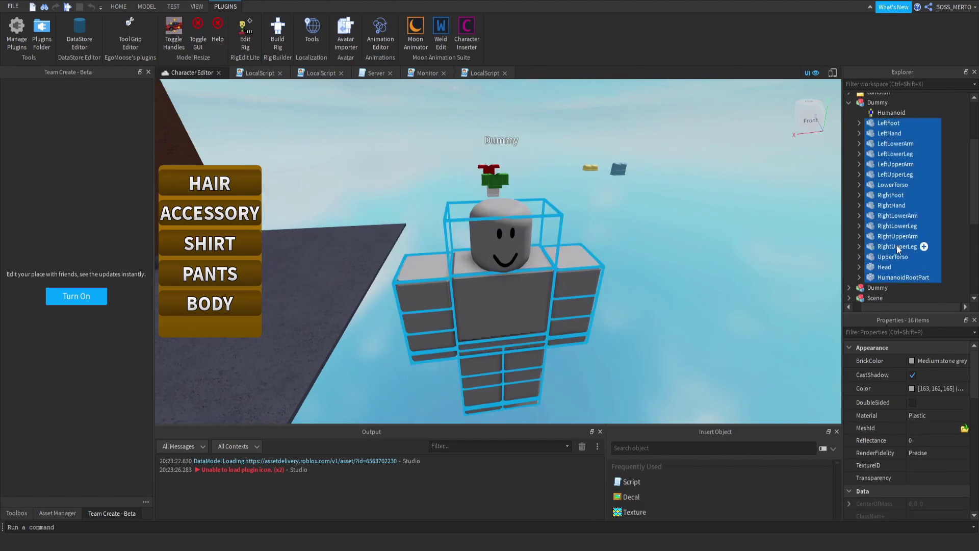
ctrl+click(884, 267)
ctrl+click(892, 257)
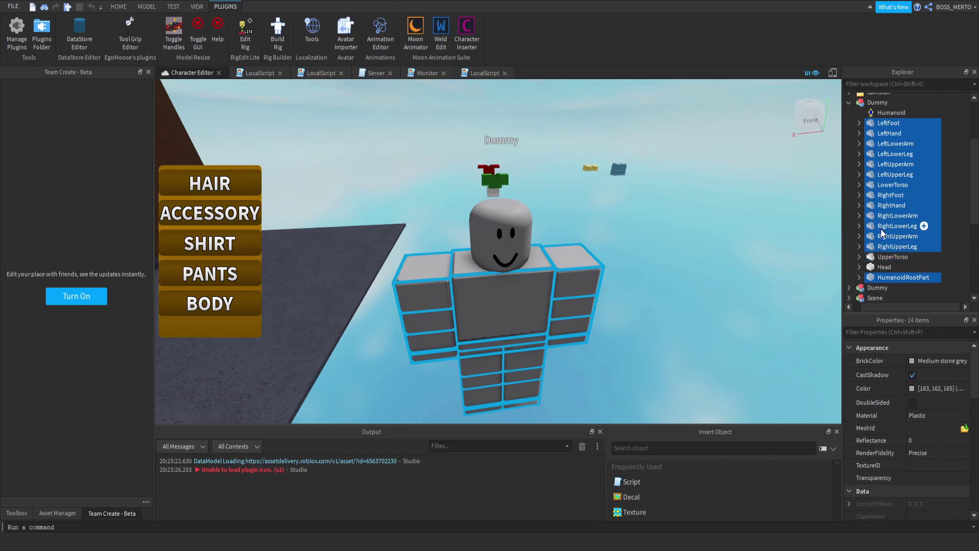
key(Delete)
Delete the stripped-down dummy, including its Humanoid, UpperTorso and Head, from the workspace.
right_drag(671, 273, 671, 274)
click(880, 107)
right_drag(561, 205, 561, 205)
key(Delete)
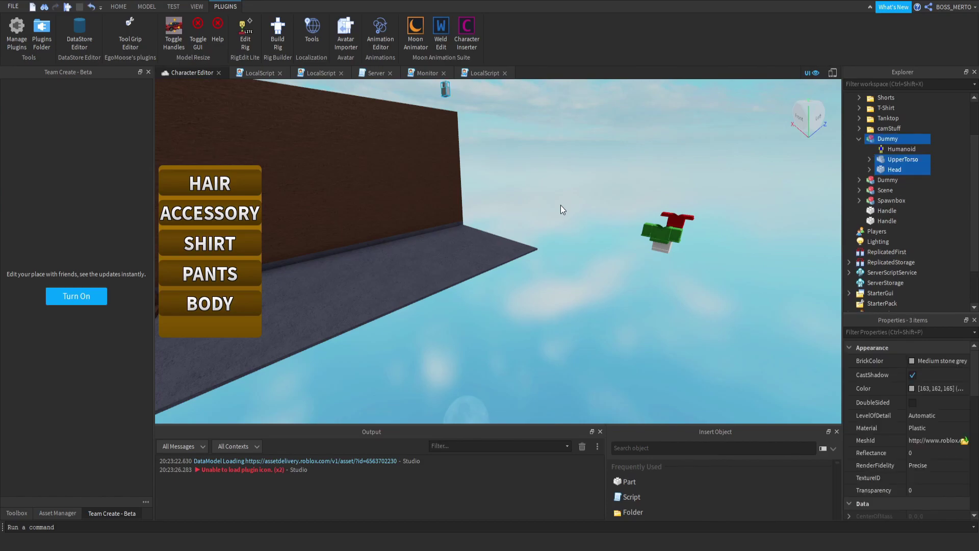
click(891, 138)
key(Delete)
Insert a fresh R15 Block Rig with the Rig Builder and expand its list of body parts.
click(286, 42)
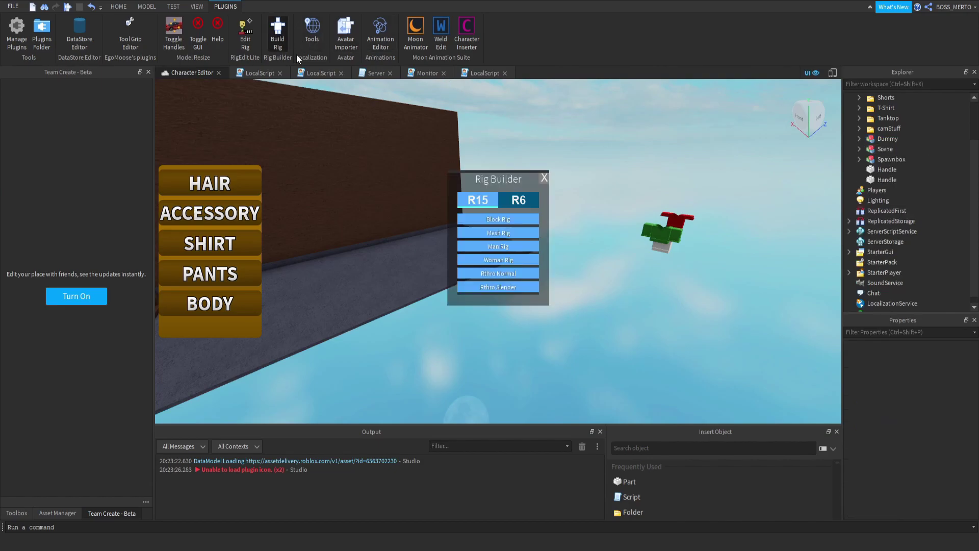
click(466, 212)
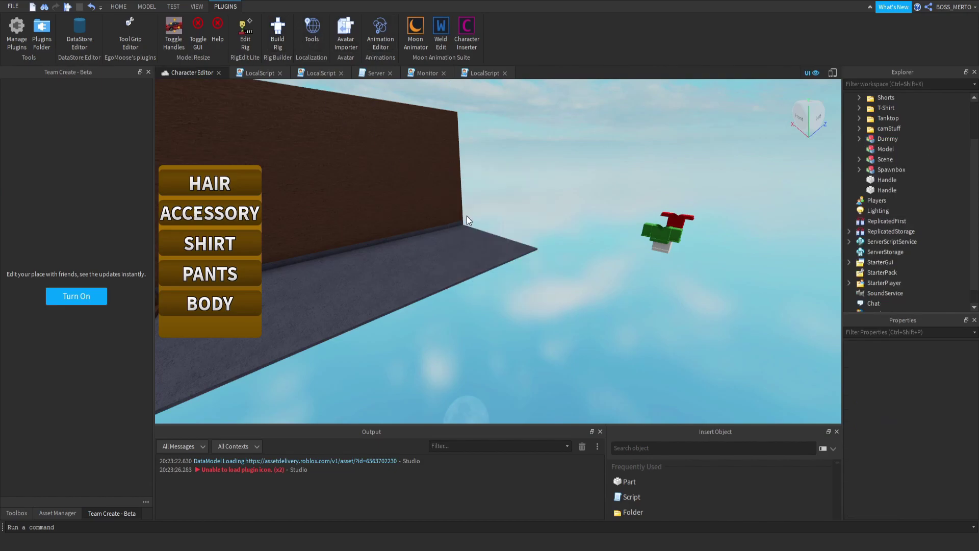
click(859, 139)
scroll(917, 207, down, 3)
Delete the new dummy's leg and foot parts, LowerTorso and HumanoidRootPart, keeping the Humanoid, Head, UpperTorso and all arm and hand parts.
click(907, 234)
click(893, 245)
key(Up)
key(Up)
key(Up)
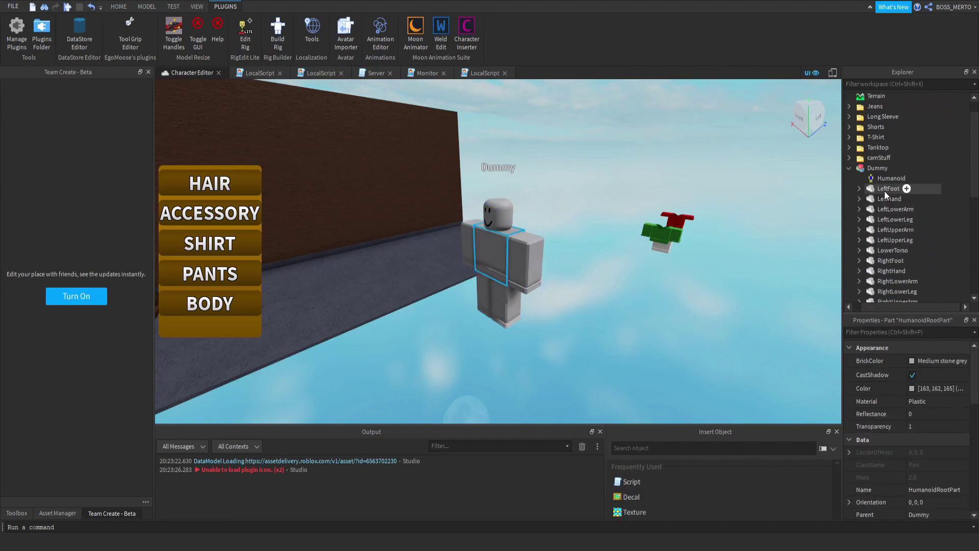
shift+click(890, 245)
ctrl+click(913, 235)
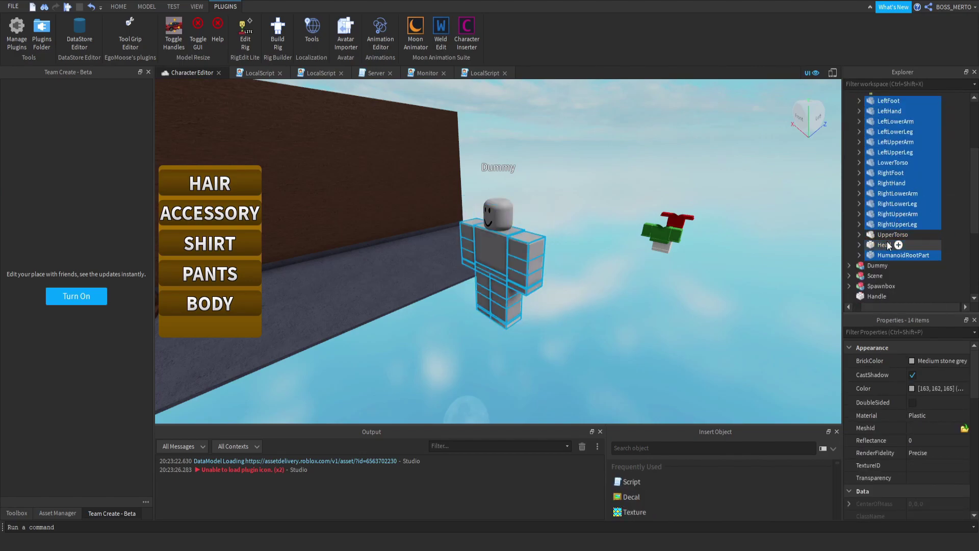
ctrl+click(887, 245)
ctrl+click(895, 215)
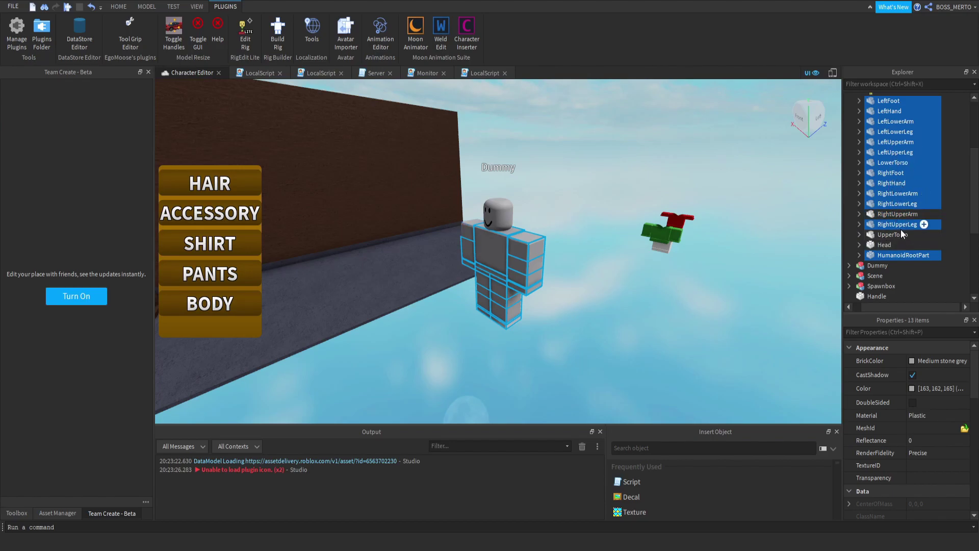
key(f)
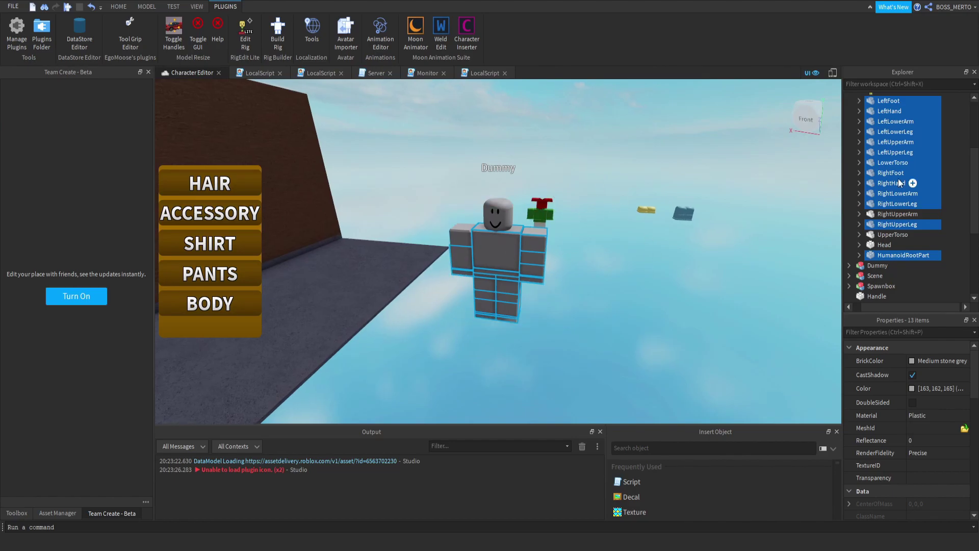
scroll(904, 159, up, 2)
ctrl+click(905, 151)
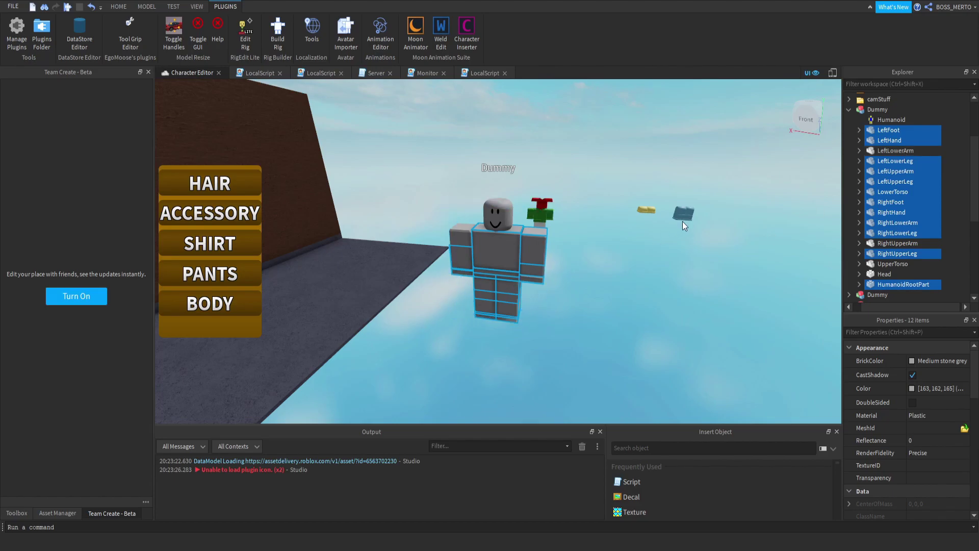
mouse_move(561, 233)
right_down()
mouse_move(561, 243)
mouse_move(553, 225)
right_up()
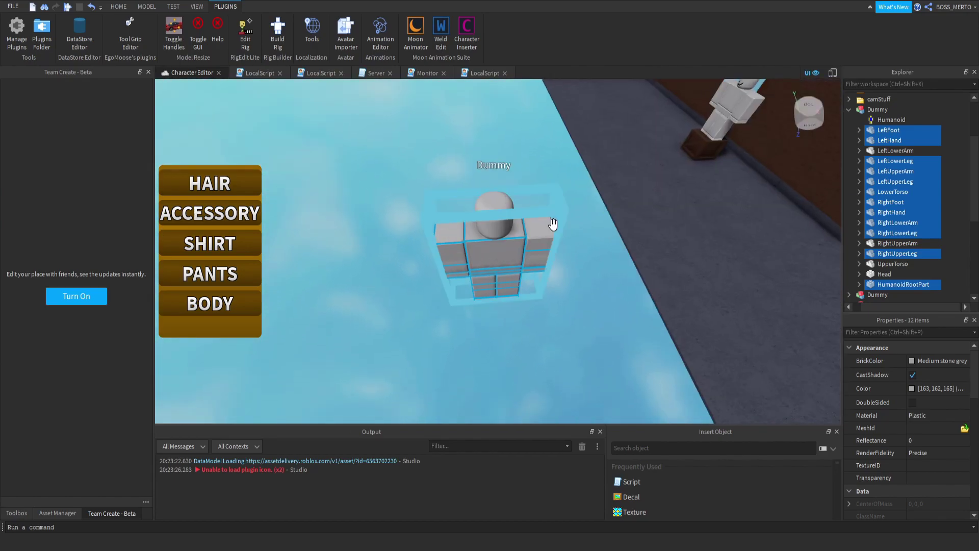
scroll(553, 225, up, 5)
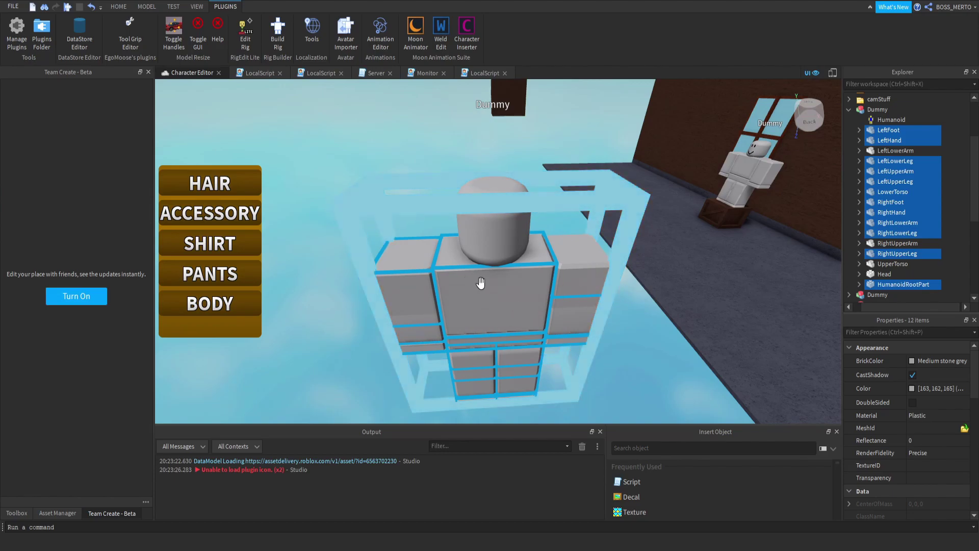
right_drag(480, 283, 415, 259)
scroll(415, 259, up, 5)
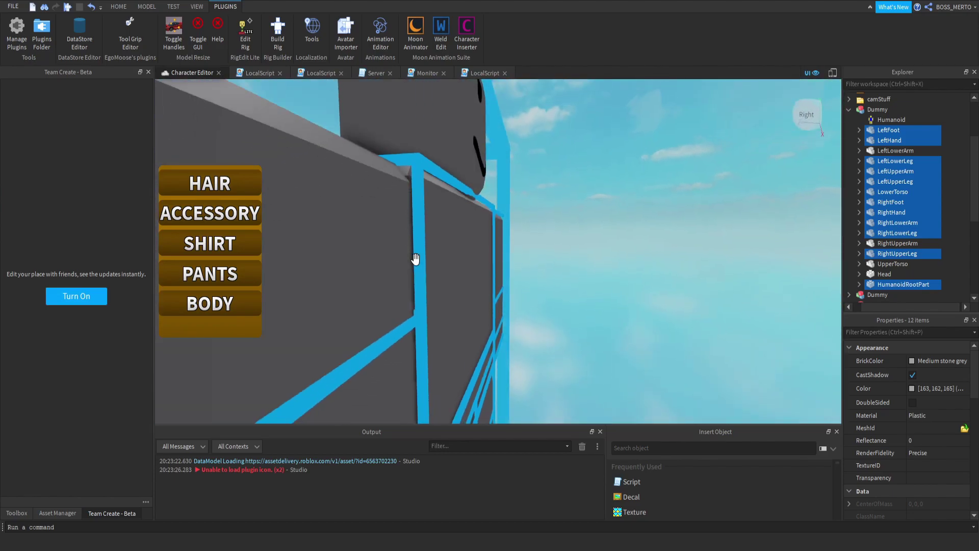
scroll(416, 259, down, 3)
scroll(540, 220, down, 3)
right_drag(541, 220, 581, 225)
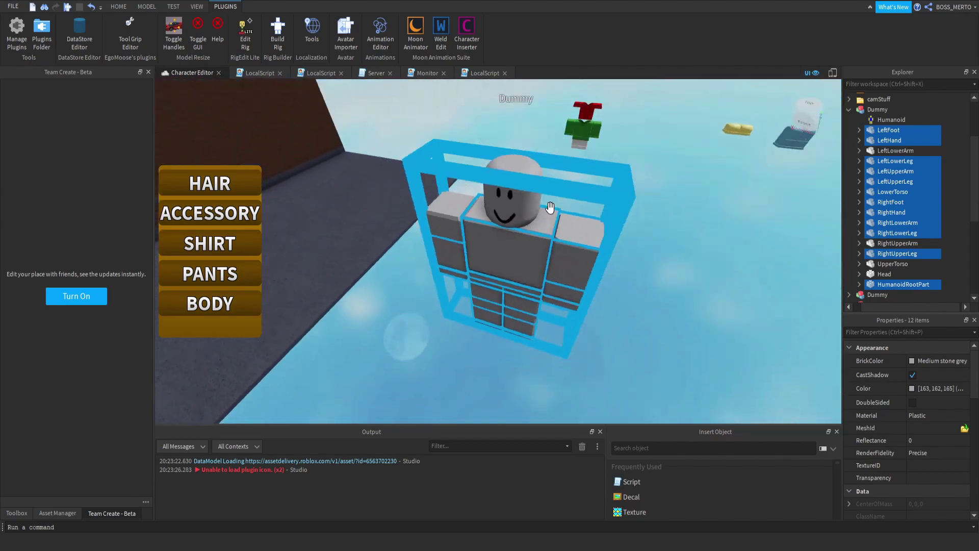
scroll(586, 219, up, 5)
scroll(585, 218, down, 6)
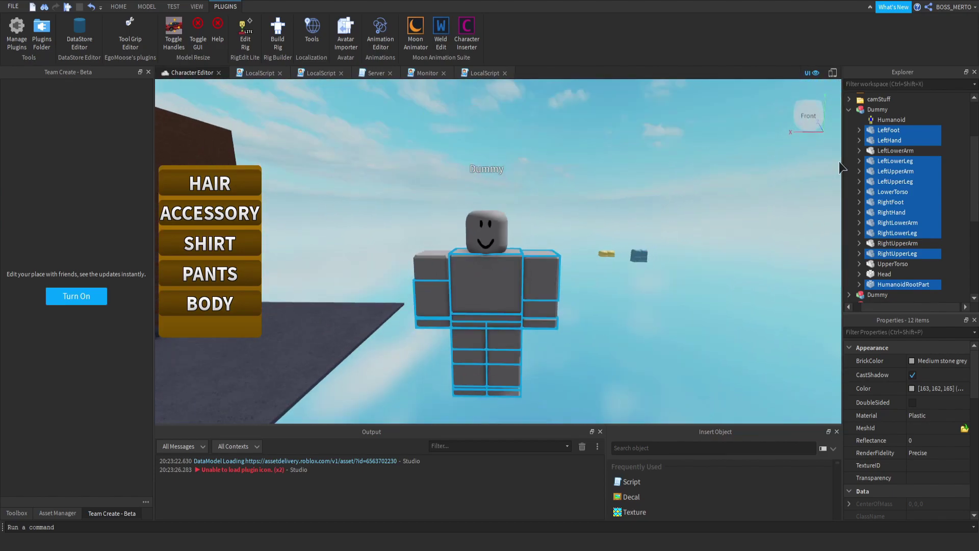
ctrl+click(898, 170)
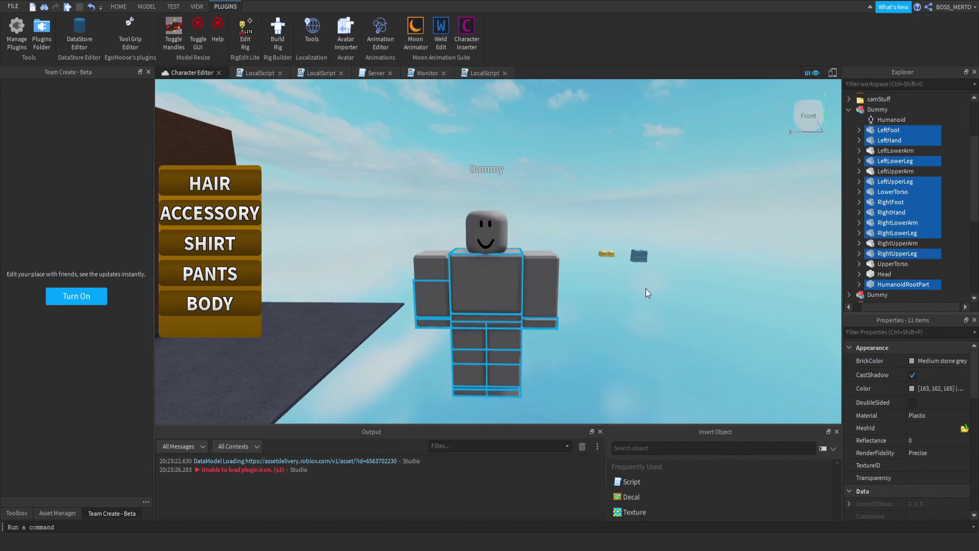
ctrl+click(891, 145)
ctrl+click(899, 213)
ctrl+click(907, 224)
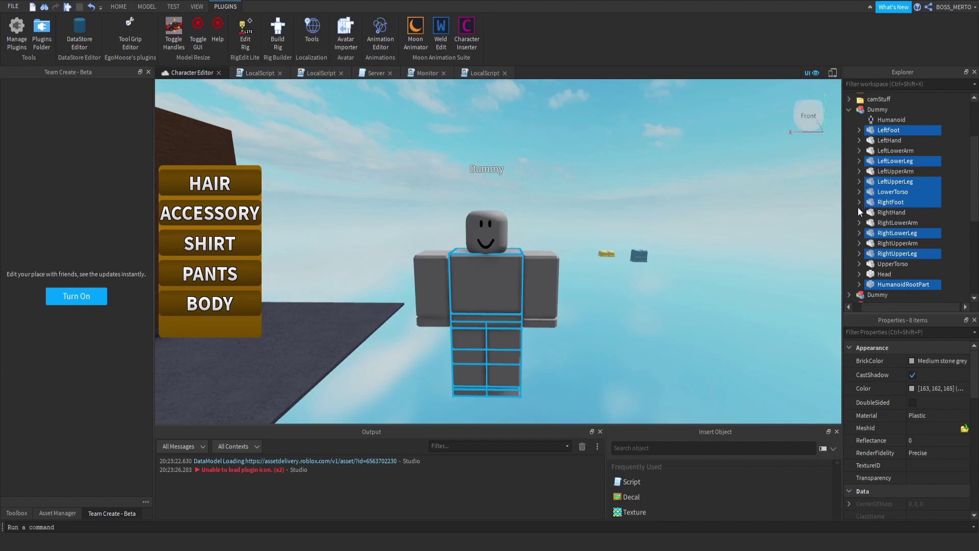
key(Delete)
Select the trimmed Dummy model as a whole in the workspace.
right_drag(681, 243, 682, 243)
click(887, 118)
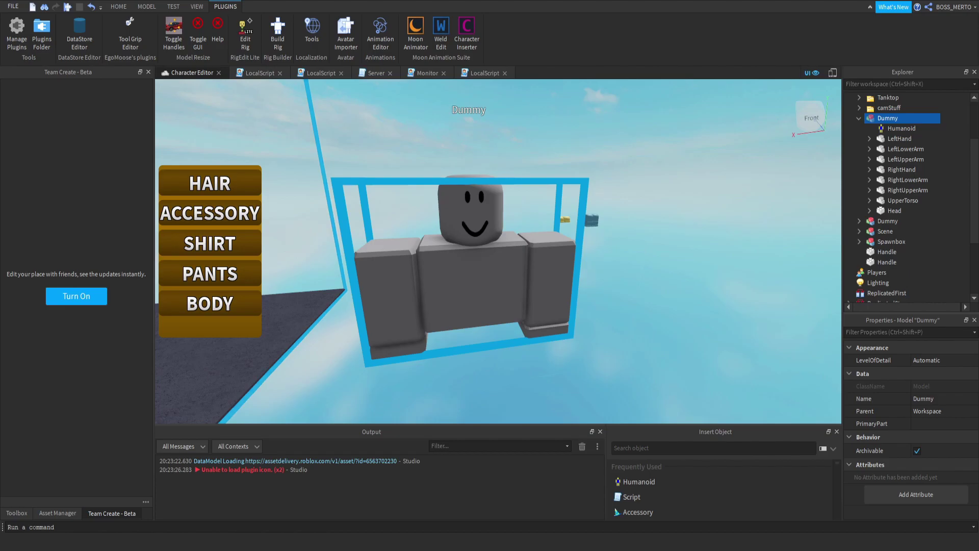
mouse_move(913, 129)
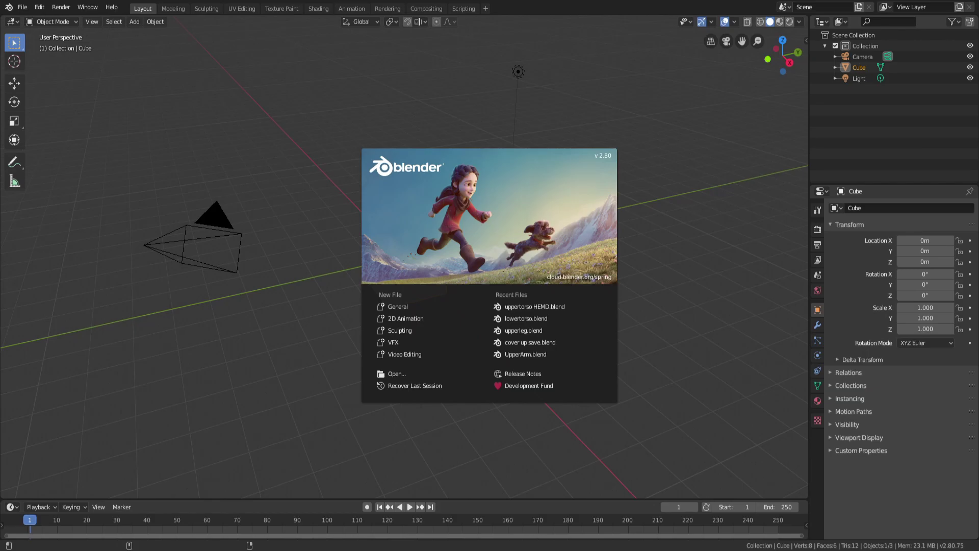
Switch to Blender, dismiss the splash screen and enable the Screencast Keys display.
click(709, 244)
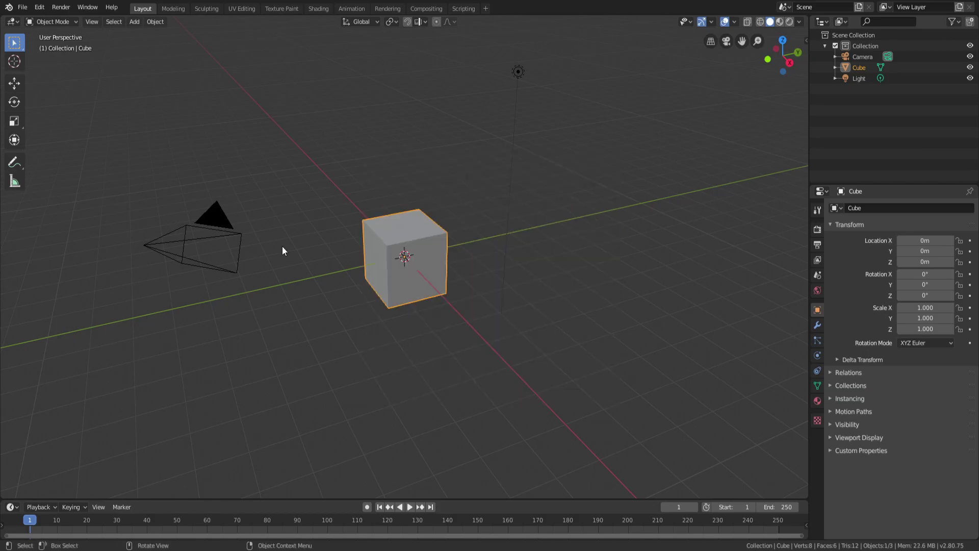
click(804, 40)
click(802, 119)
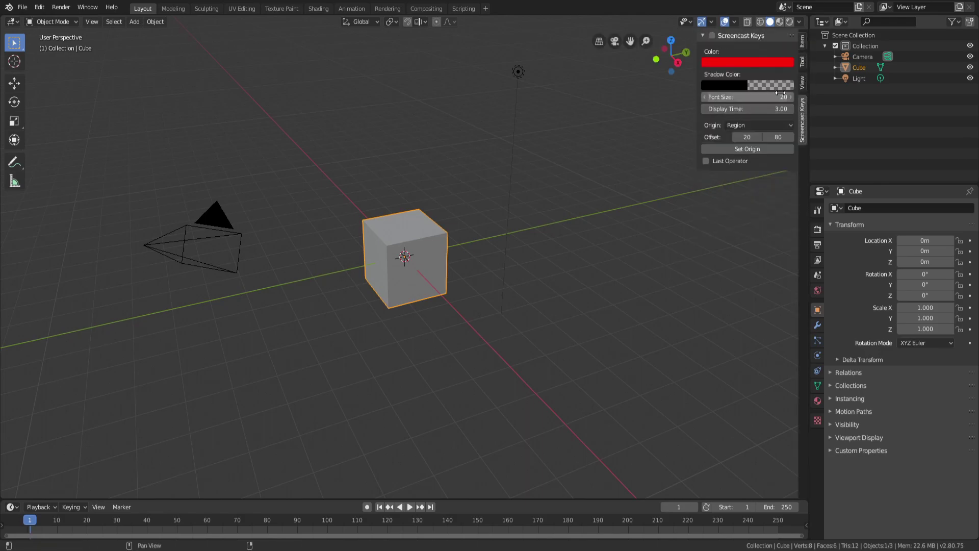
drag(699, 50, 801, 66)
Delete all the default scene objects: the cube, camera and light.
key(a)
key(s)
key(Escape)
scroll(370, 293, down, 7)
click(553, 244)
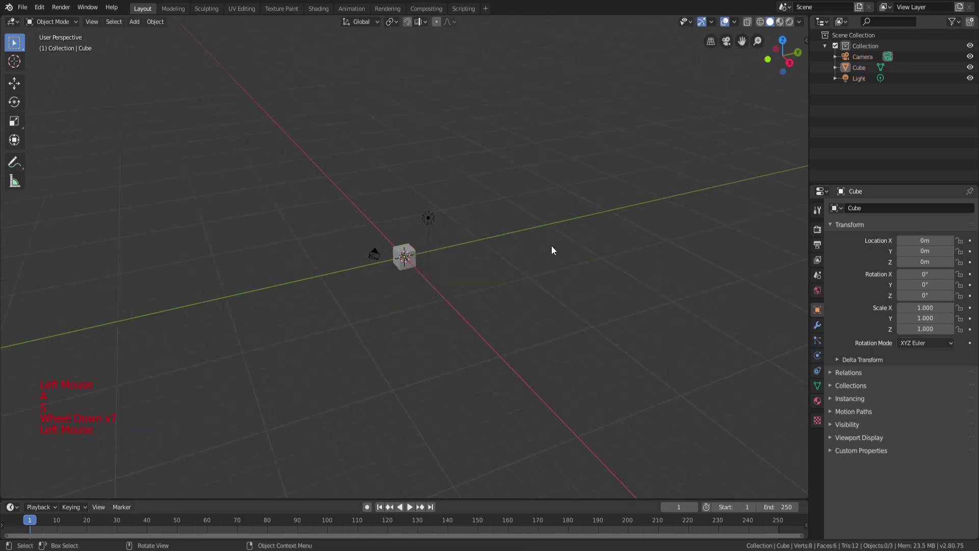
scroll(549, 246, up, 5)
key(a)
key(x)
click(546, 249)
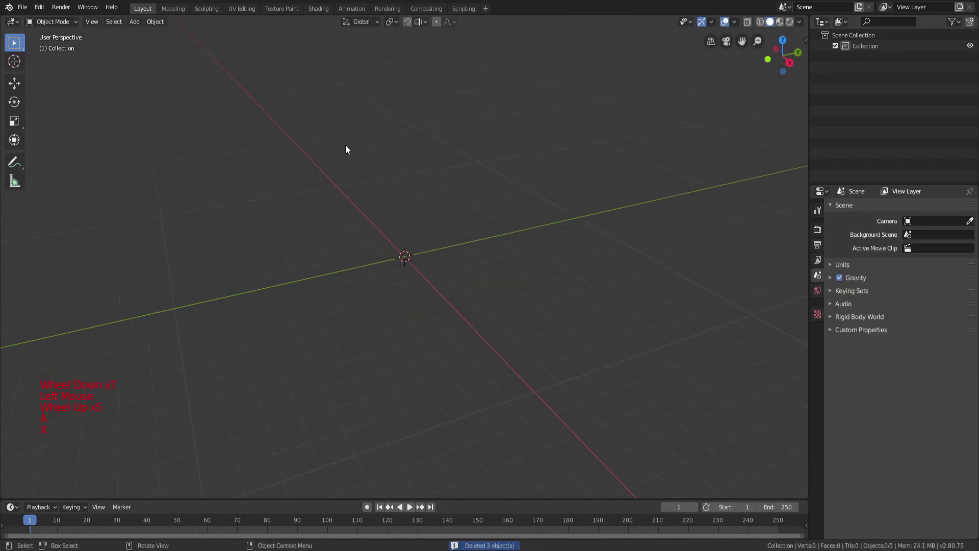
Import the dummy as a Wavefront (.obj) model into the empty scene.
click(23, 7)
mouse_move(78, 152)
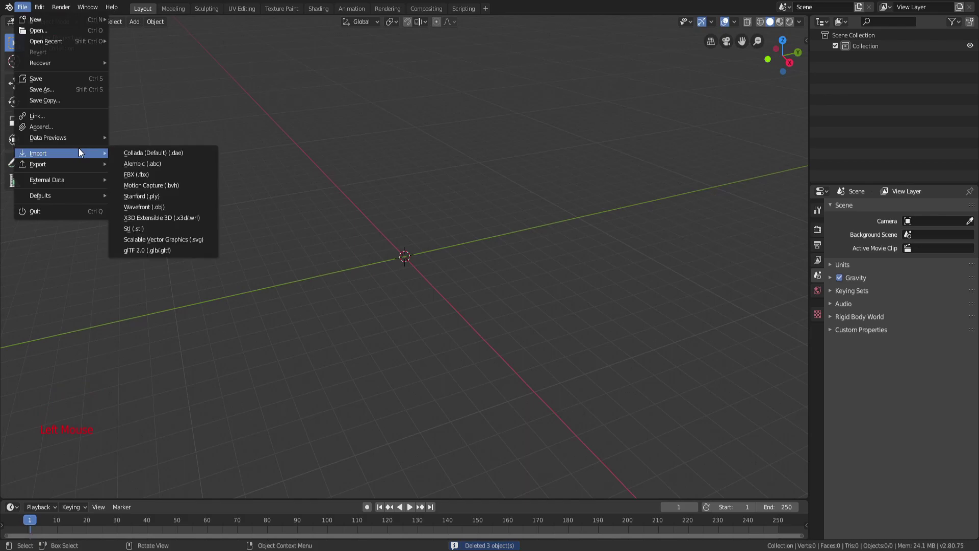
click(153, 207)
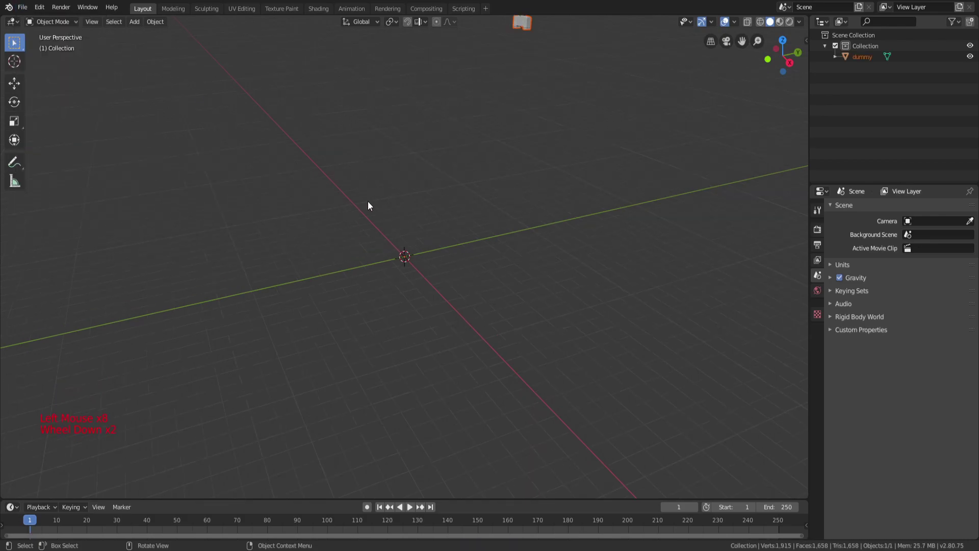
scroll(534, 223, down, 3)
scroll(503, 225, up, 7)
Use Set Origin to move the dummy's geometry to its origin at the scene centre.
key(space)
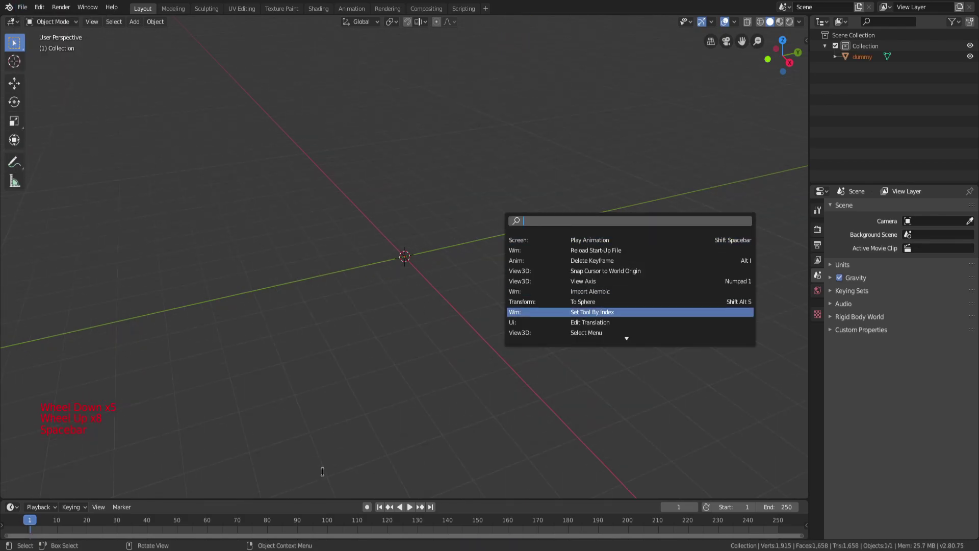
text(set orig)
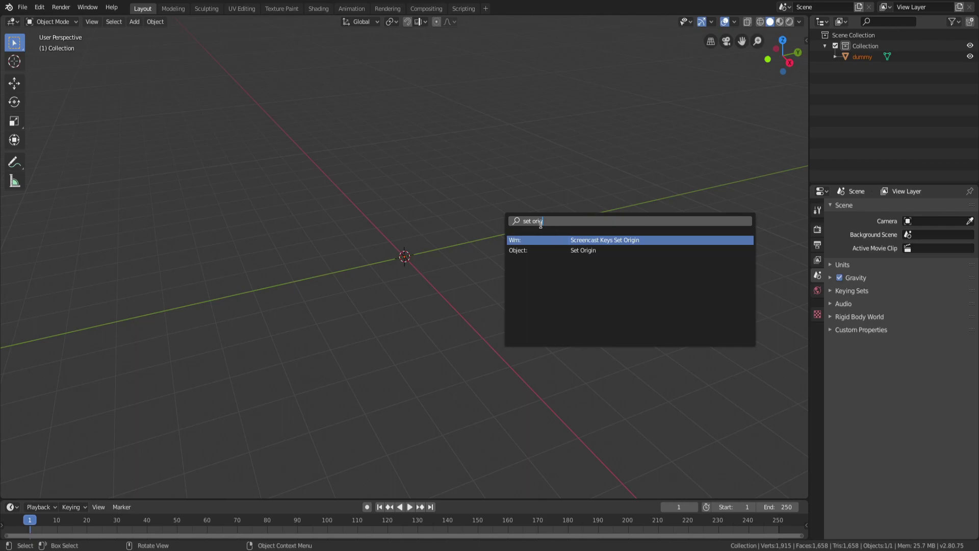
click(584, 251)
click(558, 253)
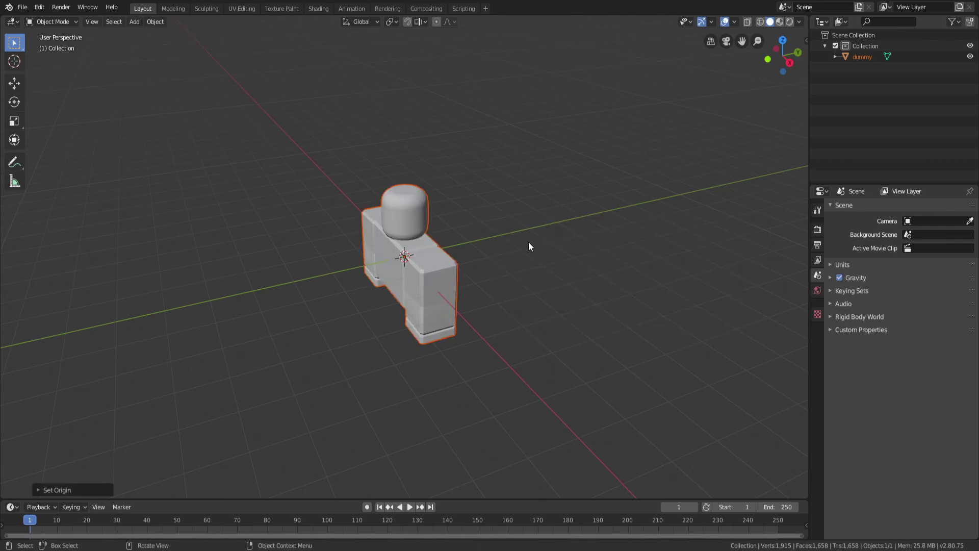
Examine the imported dummy's head, torso and arms from several angles.
scroll(529, 240, up, 4)
middle_drag(529, 240, 425, 220)
scroll(638, 247, down, 4)
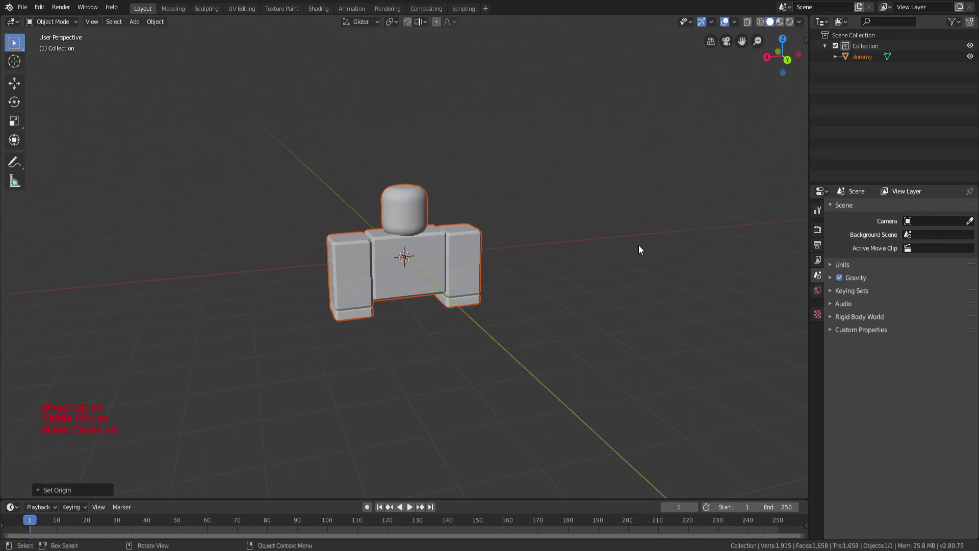
click(594, 251)
key(z)
middle_drag(572, 81, 481, 169)
key(z)
click(607, 216)
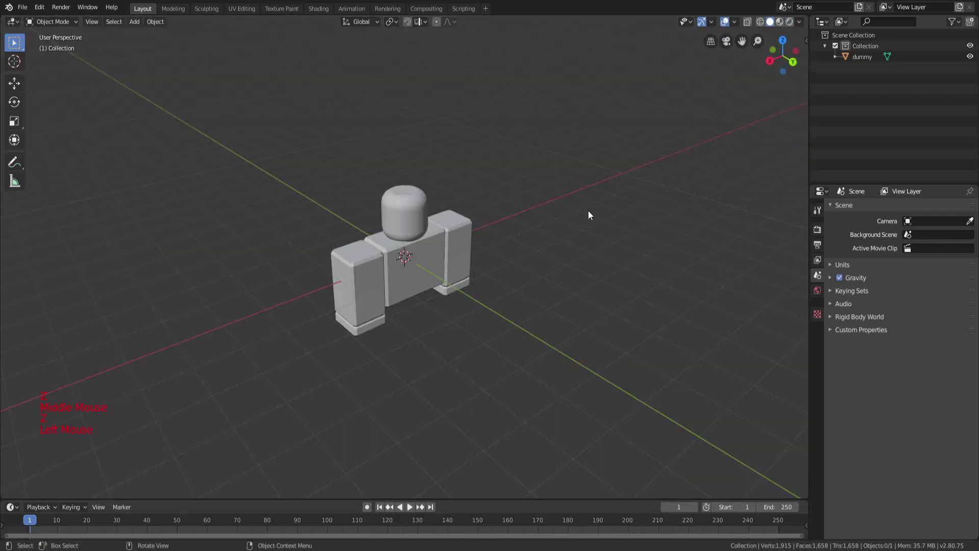
middle_drag(588, 210, 493, 194)
scroll(493, 194, up, 7)
scroll(487, 164, down, 3)
click(498, 158)
middle_drag(498, 157, 475, 145)
key(shift+a)
mouse_move(475, 145)
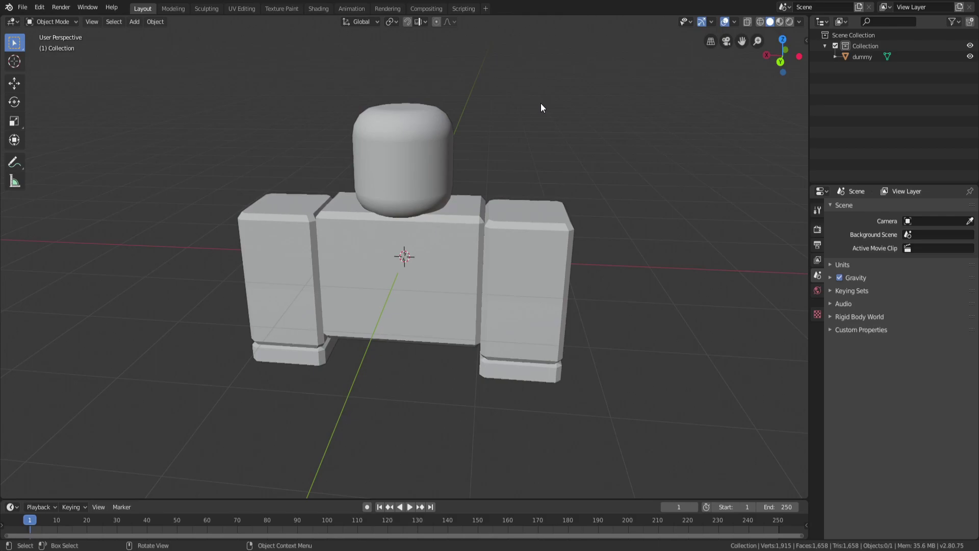
middle_drag(478, 218, 433, 218)
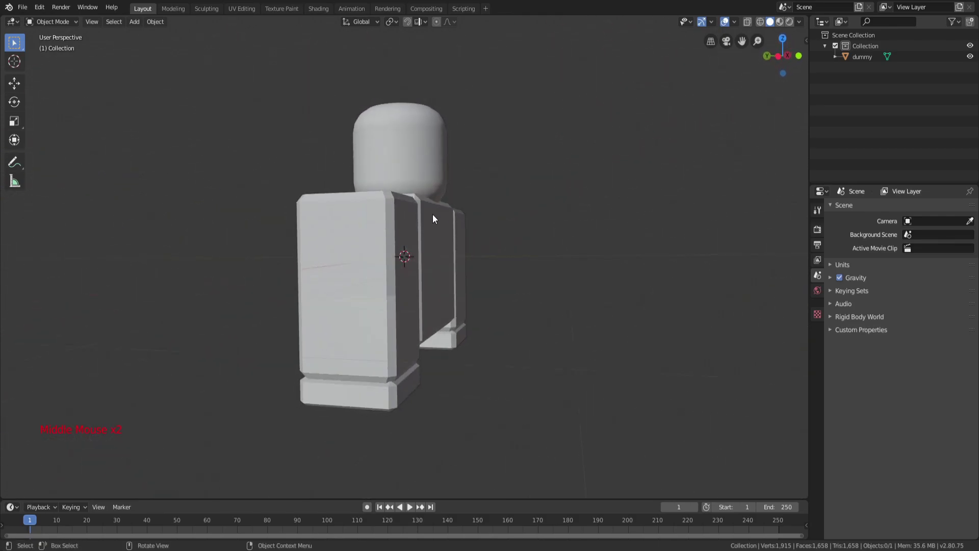
middle_drag(466, 311, 586, 342)
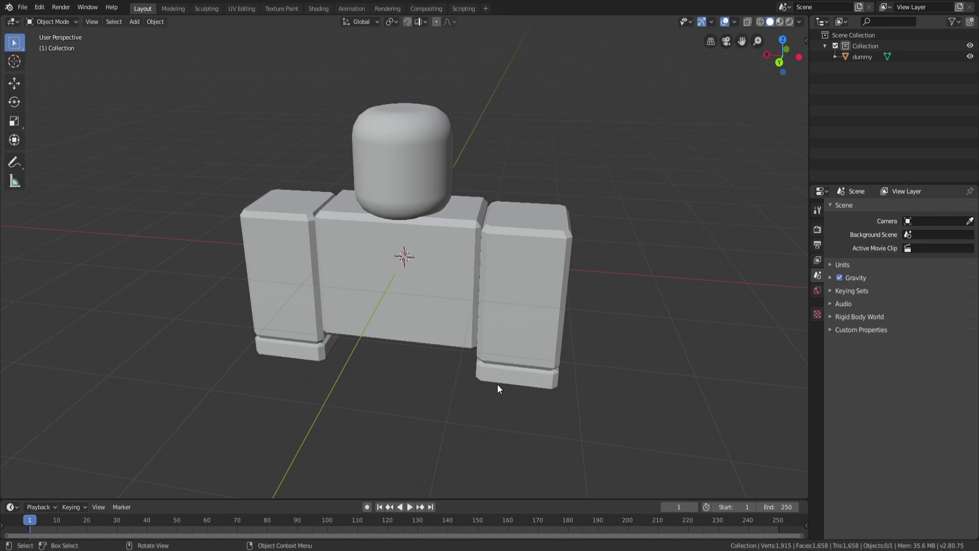
Add a mesh circle and raise it along Z to about 1.28 m, level with the dummy's head.
key(shift+a)
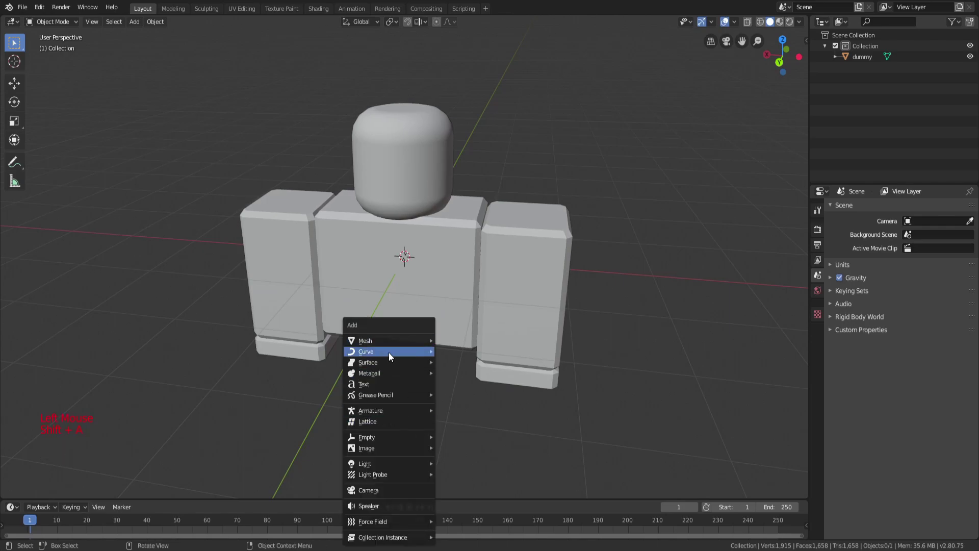
mouse_move(389, 352)
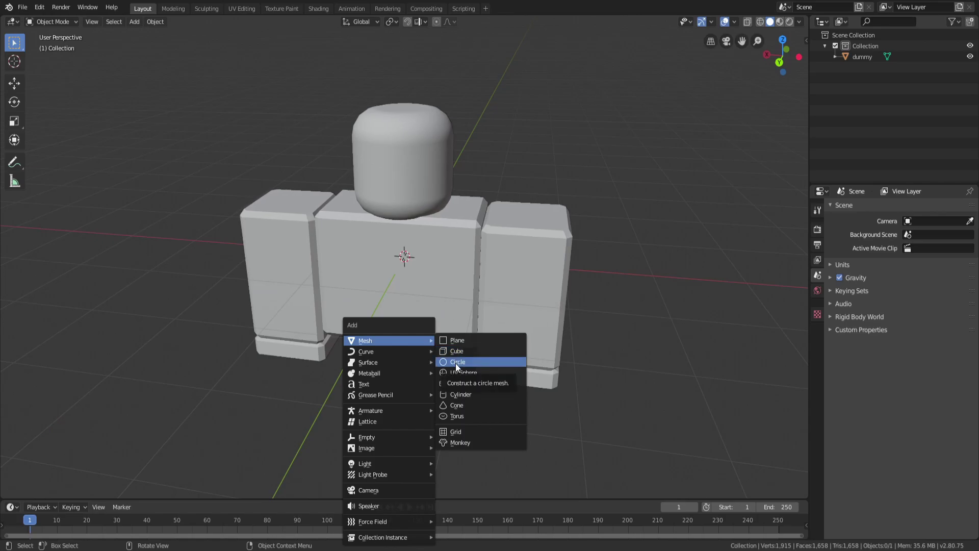
click(455, 363)
middle_drag(475, 386, 530, 220)
scroll(421, 366, down, 2)
key(g)
key(z)
click(522, 154)
mouse_move(522, 154)
middle_down()
mouse_move(484, 145)
mouse_move(513, 154)
middle_up()
scroll(484, 140, up, 4)
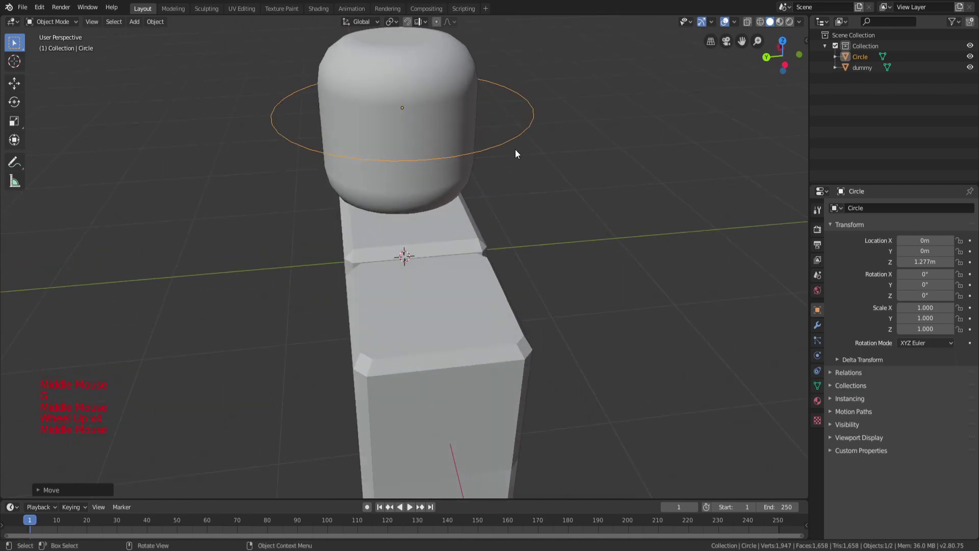
Rotate the circle 90° about the X axis so it stands upright.
scroll(513, 154, down, 1)
key(r)
key(x)
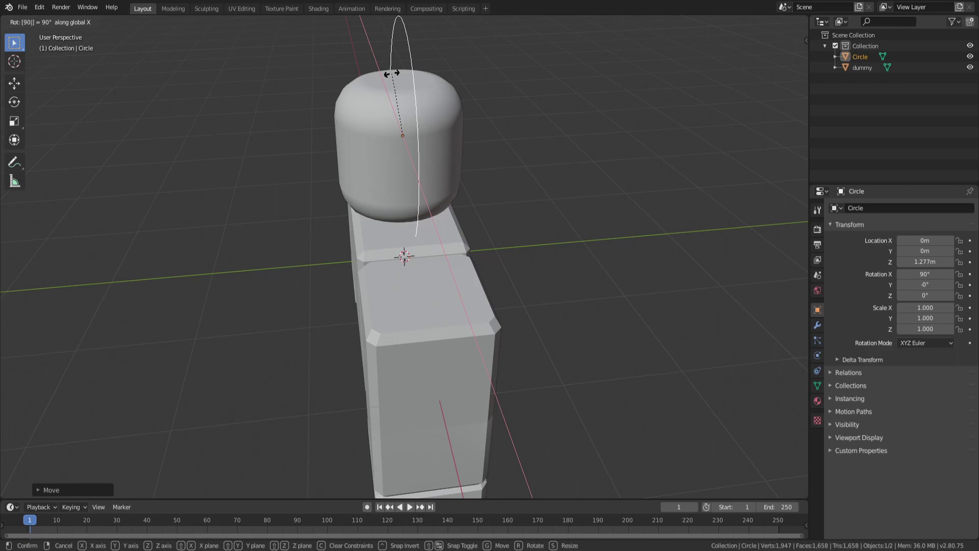
key(Return)
Scale the circle to about 0.36 and move it along Y to about 0.58 m, towards the front of the head.
scroll(421, 141, up, 3)
middle_drag(420, 141, 540, 109)
scroll(540, 108, down, 3)
key(s)
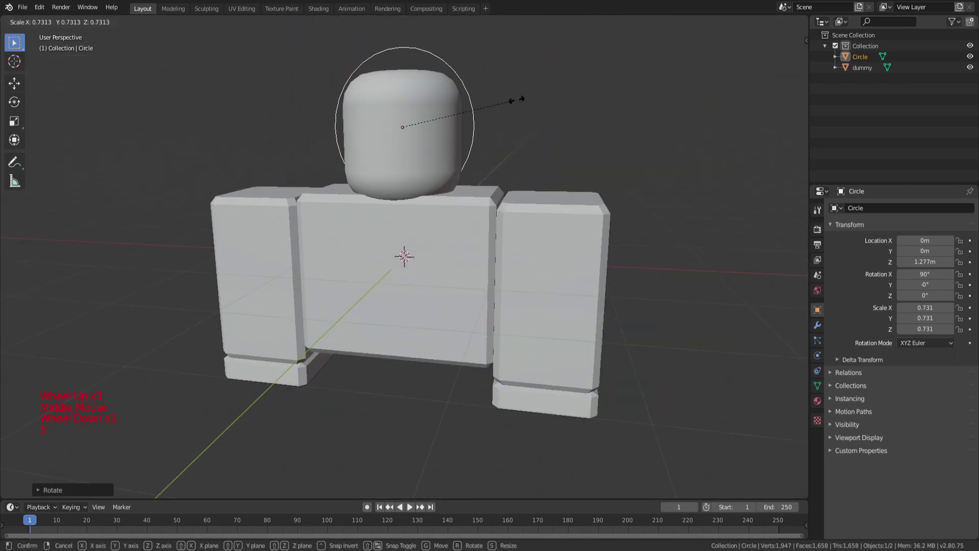
key(g)
key(y)
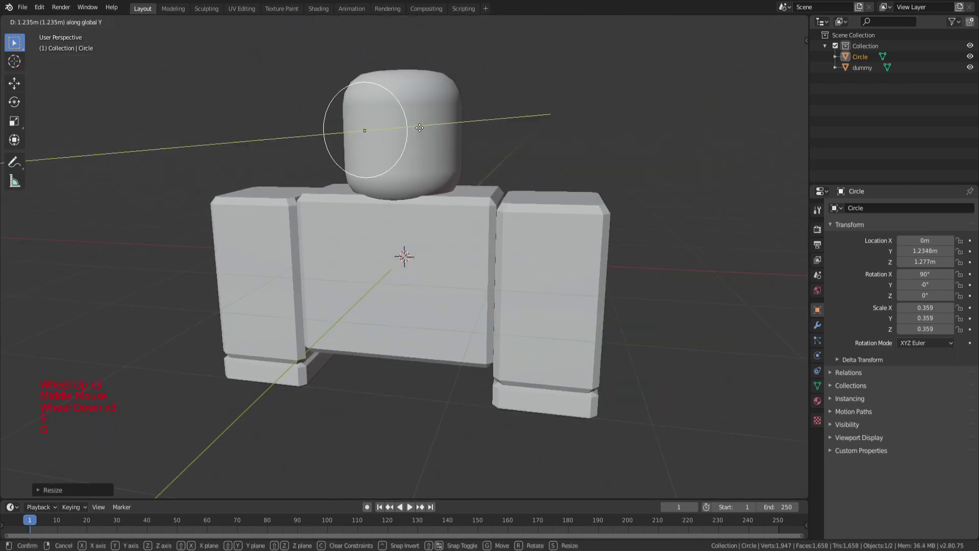
click(446, 125)
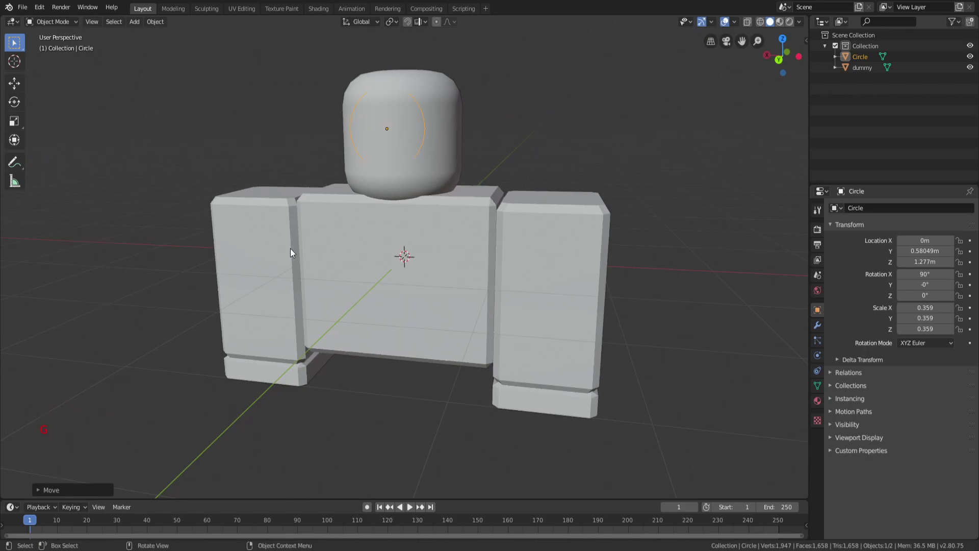
Shrink the circle to a scale of about 0.17 and move it slightly further along Y, just in front of the face.
middle_drag(229, 296, 547, 125)
scroll(547, 125, up, 2)
key(s)
click(488, 115)
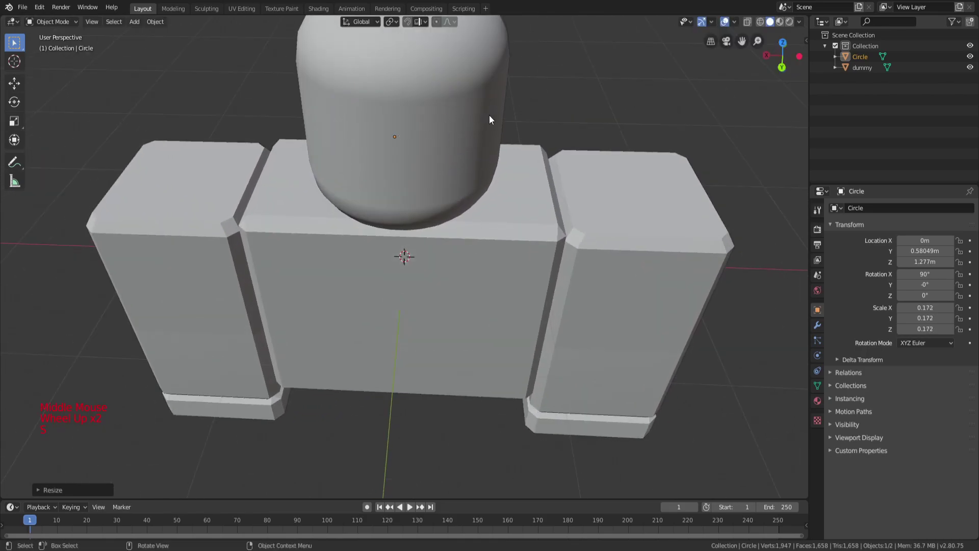
middle_drag(489, 114, 415, 136)
key(g)
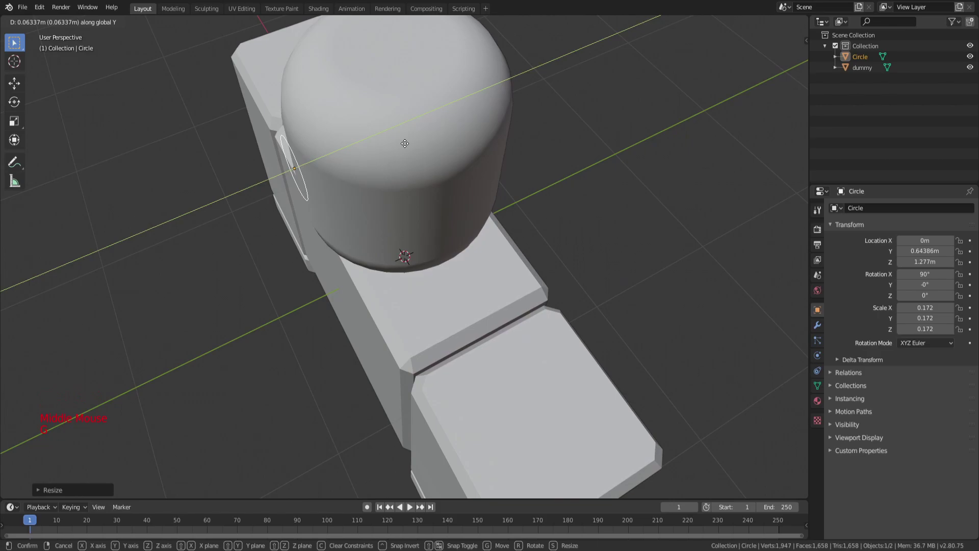
click(413, 146)
Position the circle in front of the lower face at about Z 1.12 m and reduce its scale to about 0.06.
middle_drag(413, 145, 509, 140)
key(g)
click(441, 134)
key(s)
click(461, 120)
key(g)
click(461, 149)
scroll(525, 115, up, 2)
key(s)
click(498, 114)
middle_drag(498, 113, 540, 158)
Resize the circle in Edit Mode and extrude it about 0.31 m along Y, away from the face, to form a tube.
key(Tab)
scroll(572, 120, up, 3)
middle_drag(572, 120, 490, 156)
scroll(459, 134, down, 1)
key(s)
click(419, 138)
key(e)
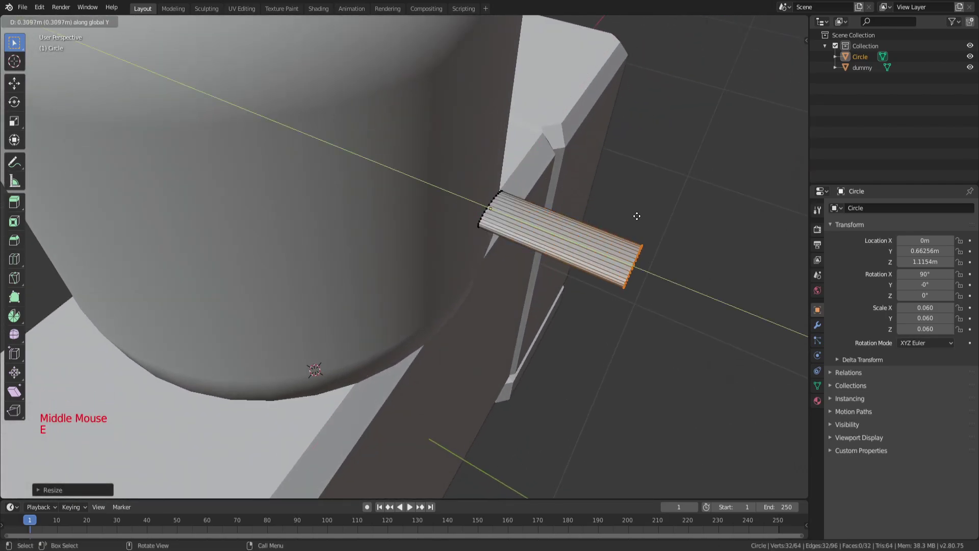
click(648, 220)
Add two evenly spaced loop cuts around the tube.
middle_drag(648, 221, 341, 310)
scroll(341, 311, down, 3)
key(a)
key(a)
key(a)
scroll(306, 341, up, 5)
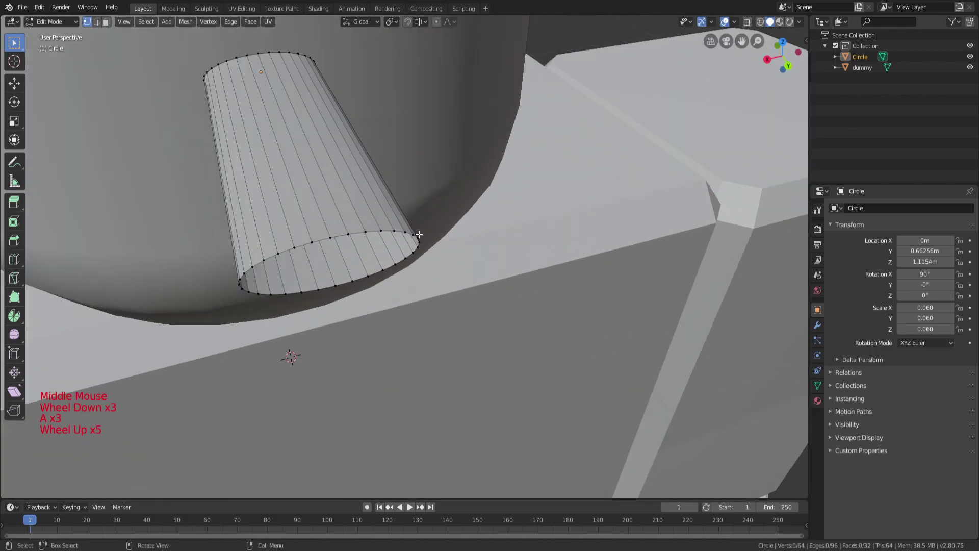
middle_drag(306, 341, 510, 225)
scroll(510, 226, down, 2)
key(ctrl+r)
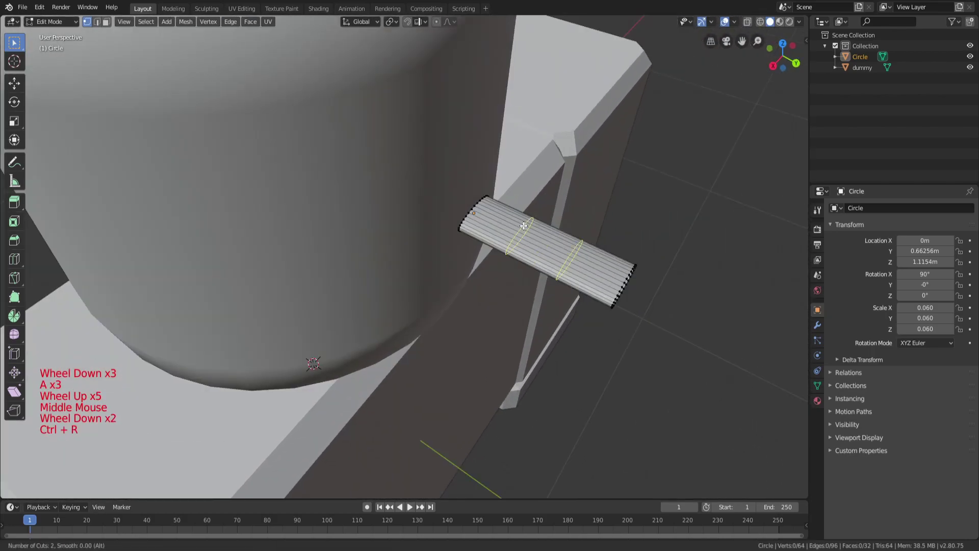
click(524, 225)
right_click(524, 225)
scroll(524, 225, up, 1)
key(s)
key(x)
key(y)
click(661, 229)
Scale the two new edge loops along Y until they sit close together at the middle of the tube.
scroll(661, 229, up, 1)
shift+middle_drag(661, 229, 645, 220)
scroll(642, 225, up, 2)
scroll(653, 227, down, 1)
shift+scroll(646, 220, down, 2)
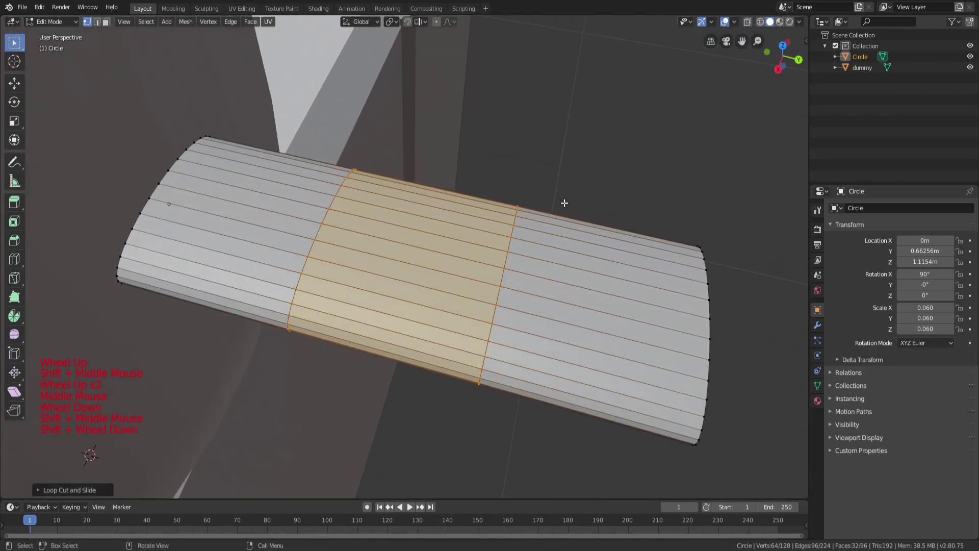
key(s)
key(y)
click(408, 263)
key(a)
key(a)
key(a)
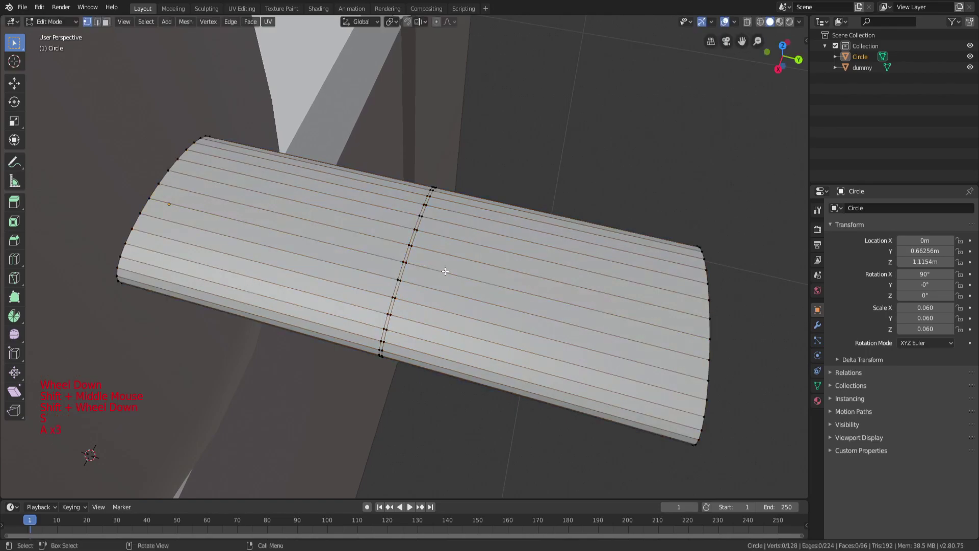
Add one loop cut halfway along the tube's outer section, between the paired loops and the free end.
click(483, 279)
key(a)
key(a)
key(a)
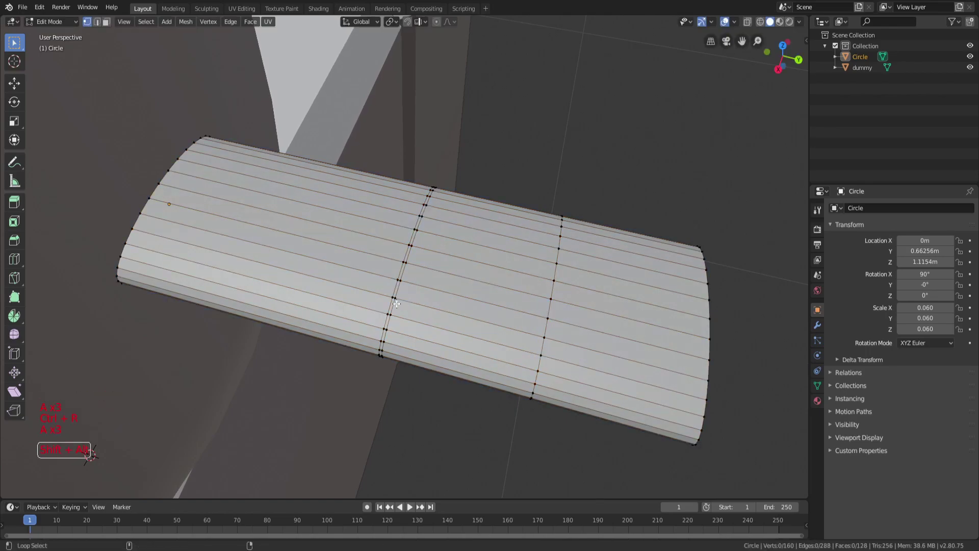
Scale up the outer loop of the close pair to flare the tube into a wide cone-shaped flange.
middle_drag(413, 298, 522, 216)
key(s)
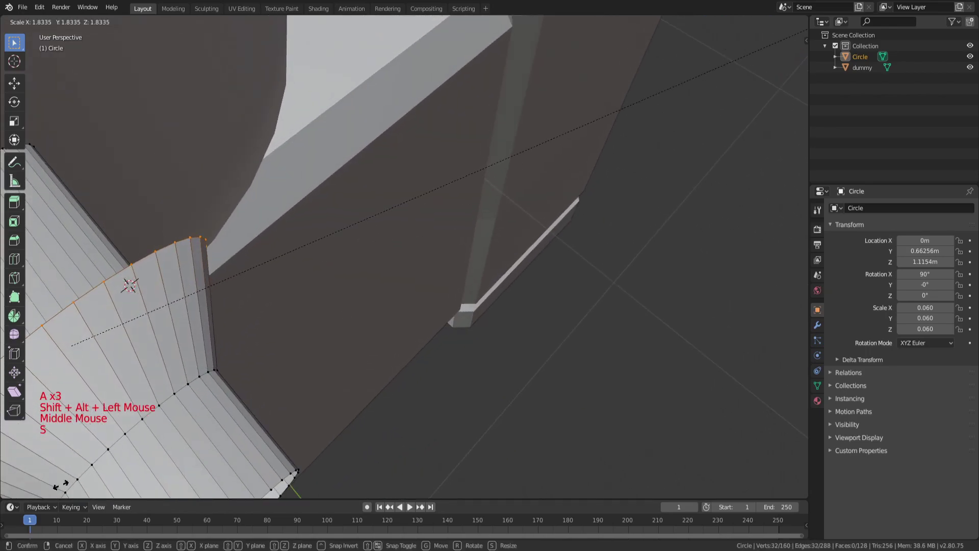
click(184, 429)
scroll(264, 387, down, 5)
key(a)
key(Tab)
middle_drag(349, 323, 432, 217)
key(a)
key(a)
key(a)
scroll(460, 269, up, 2)
click(456, 210)
scroll(456, 210, up, 3)
Add three evenly spaced loop cuts to the tube section between the head and the flange.
key(Tab)
scroll(490, 214, down, 1)
key(a)
key(a)
key(a)
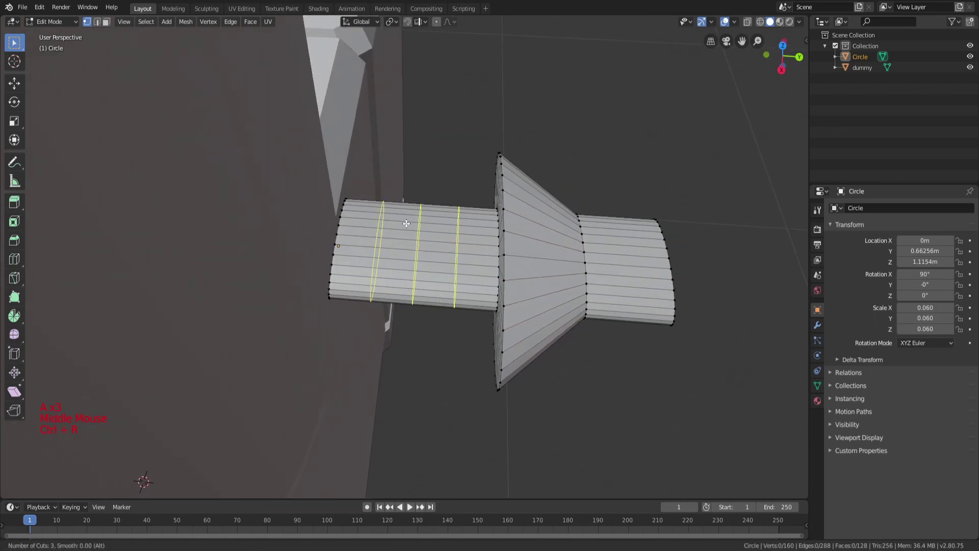
click(406, 223)
click(406, 223)
Move the middle new loop about 0.04 m along Y towards the head and scale it up about 2.4 times into a second flange.
key(alt+a)
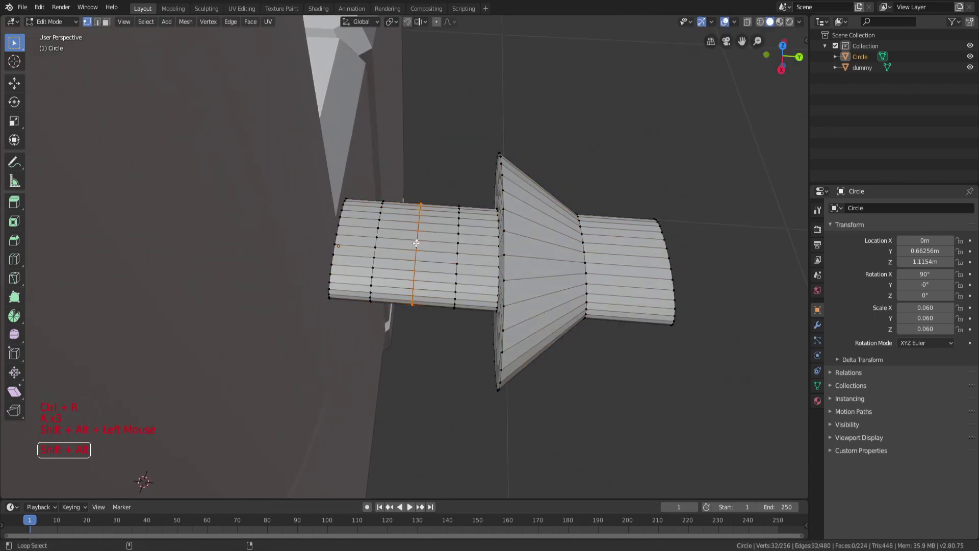
key(g)
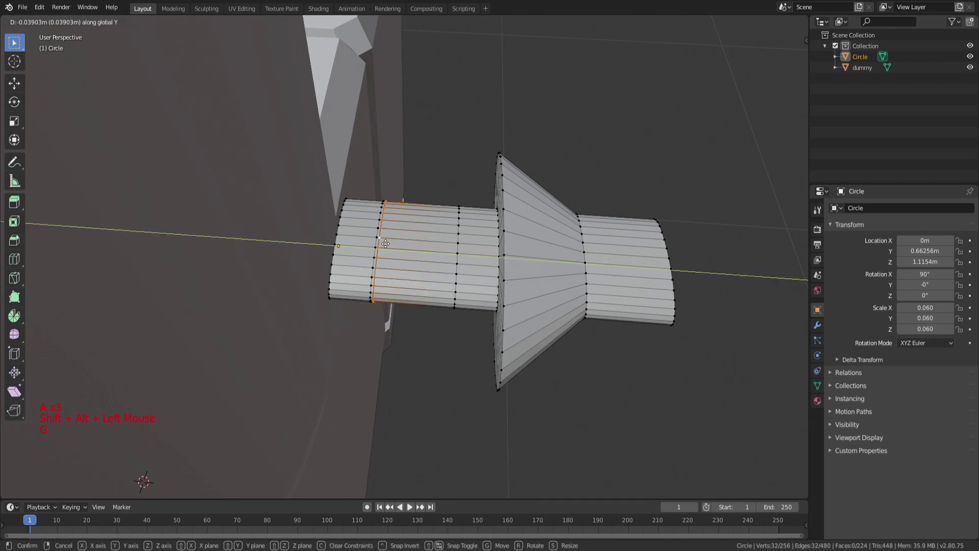
click(385, 244)
key(s)
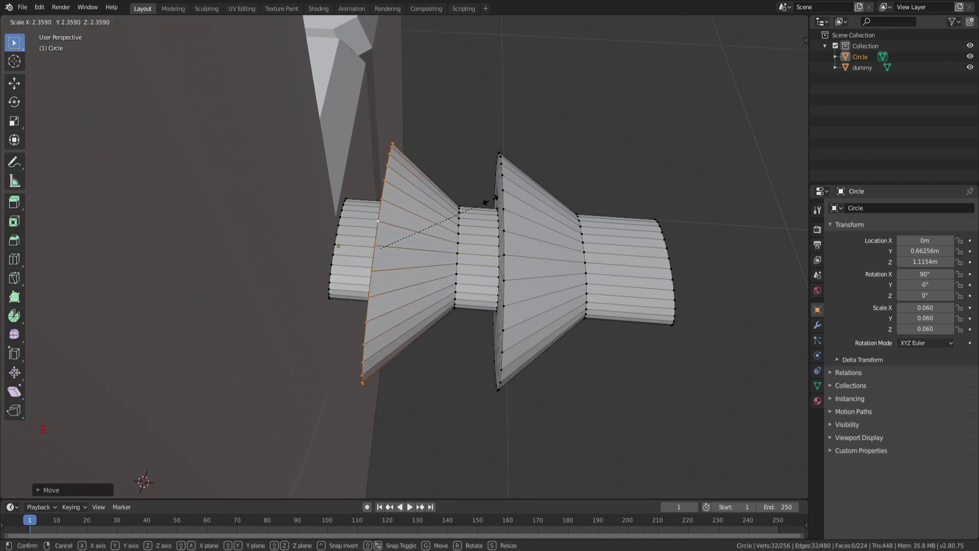
click(490, 200)
Examine the tube and its two flanges from several angles, in both Object Mode and Edit Mode.
scroll(496, 208, down, 4)
key(a)
key(a)
key(a)
key(Tab)
middle_drag(496, 207, 438, 210)
key(Tab)
scroll(413, 230, up, 3)
key(a)
scroll(413, 230, up, 1)
key(a)
key(a)
middle_drag(327, 206, 388, 212)
scroll(388, 212, down, 1)
middle_drag(461, 210, 441, 199)
scroll(441, 200, up, 2)
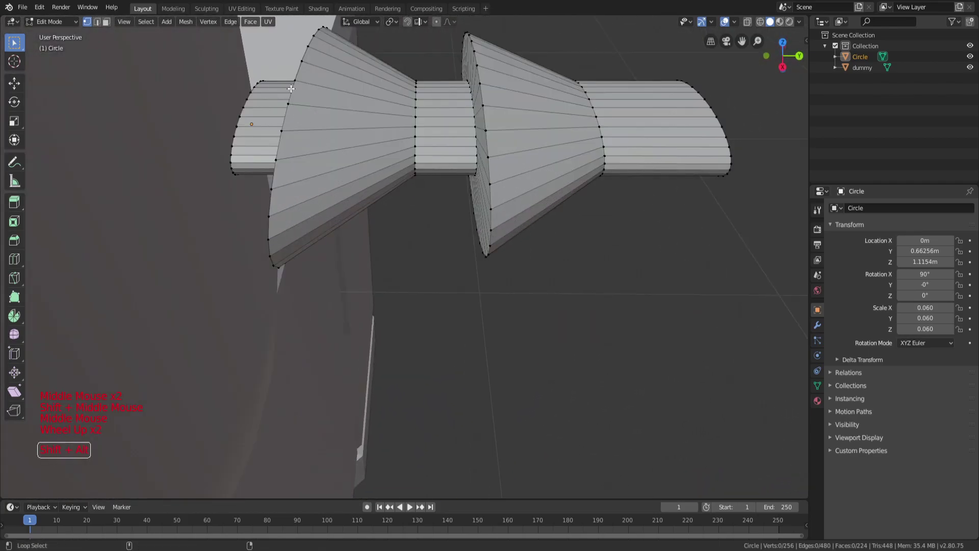
Scale the rim loop of the flange nearest the head and check the tube in Object Mode.
key(s)
scroll(316, 95, down, 2)
key(Tab)
scroll(439, 132, down, 1)
middle_drag(440, 132, 465, 169)
key(a)
key(a)
key(a)
scroll(482, 265, up, 2)
key(Tab)
Move the tube's open end loop about 0.04 m along Y towards the head to shorten the last section.
middle_drag(482, 265, 590, 277)
key(a)
key(a)
key(a)
key(a)
key(a)
key(a)
scroll(452, 273, up, 2)
scroll(580, 260, down, 3)
key(g)
key(x)
key(y)
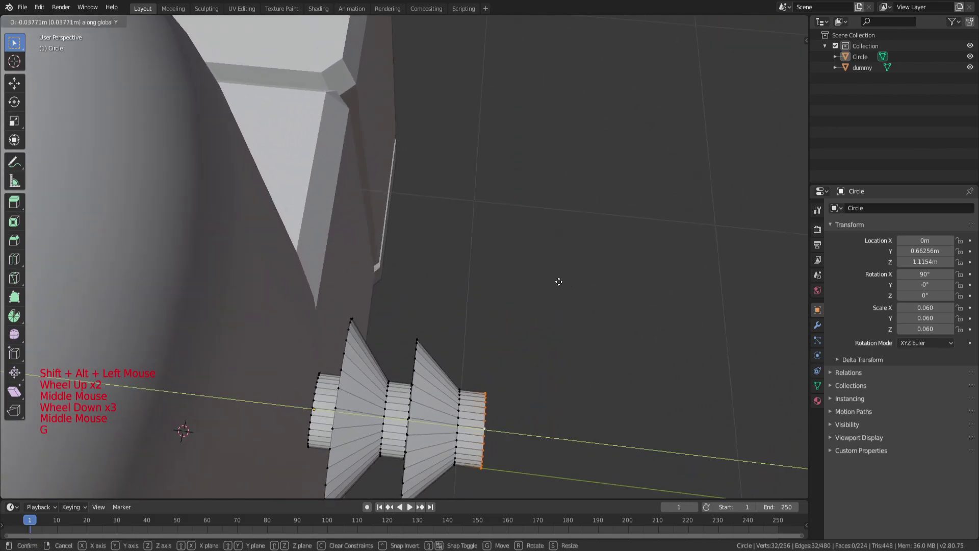
click(558, 271)
Extrude the tube's open end in place for a doubled loop, and extrude it again away from the head as a new section.
scroll(555, 203, up, 2)
shift+middle_drag(556, 306, 553, 212)
scroll(529, 214, up, 2)
key(e)
click(531, 214)
scroll(532, 214, down, 2)
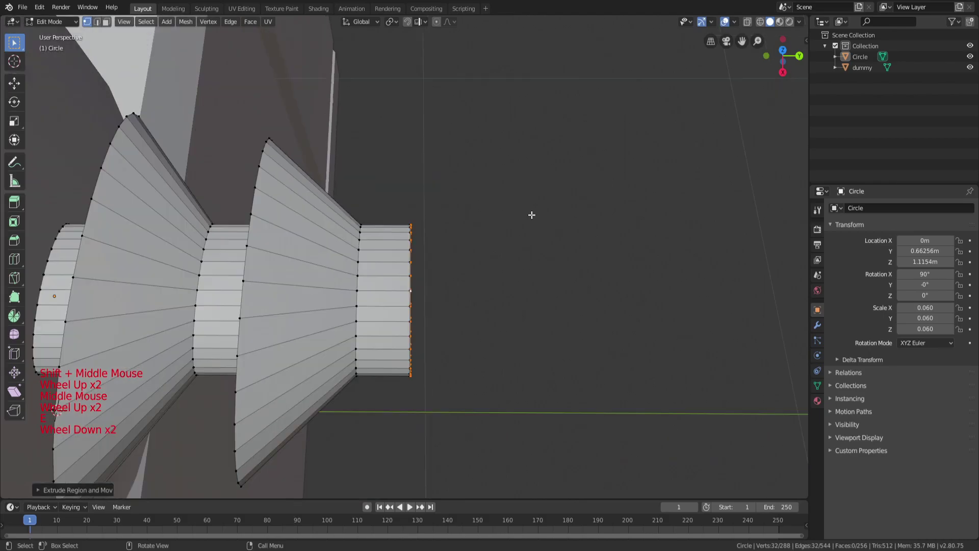
key(e)
click(638, 222)
Scale the outer loop of the doubled pair up about 2.25 times into a third flange.
key(a)
key(a)
key(a)
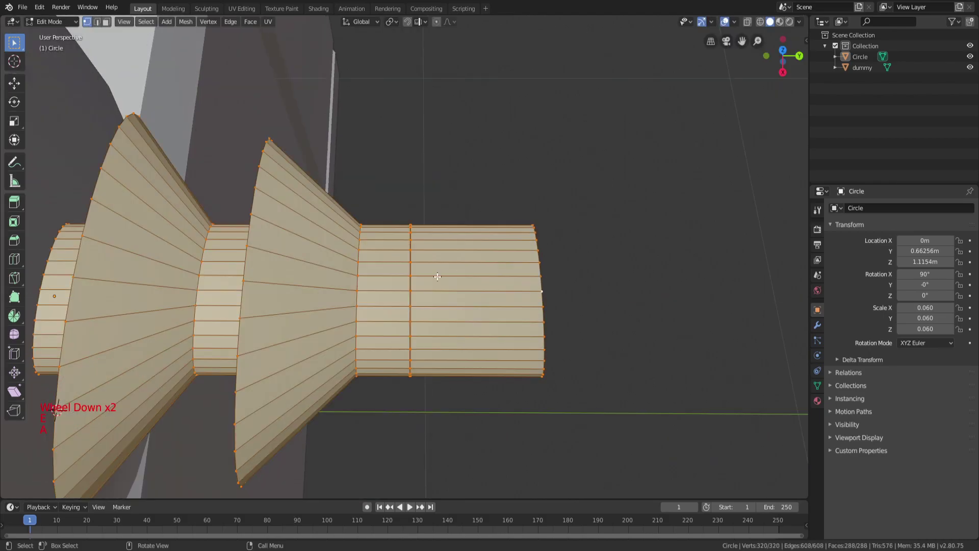
key(s)
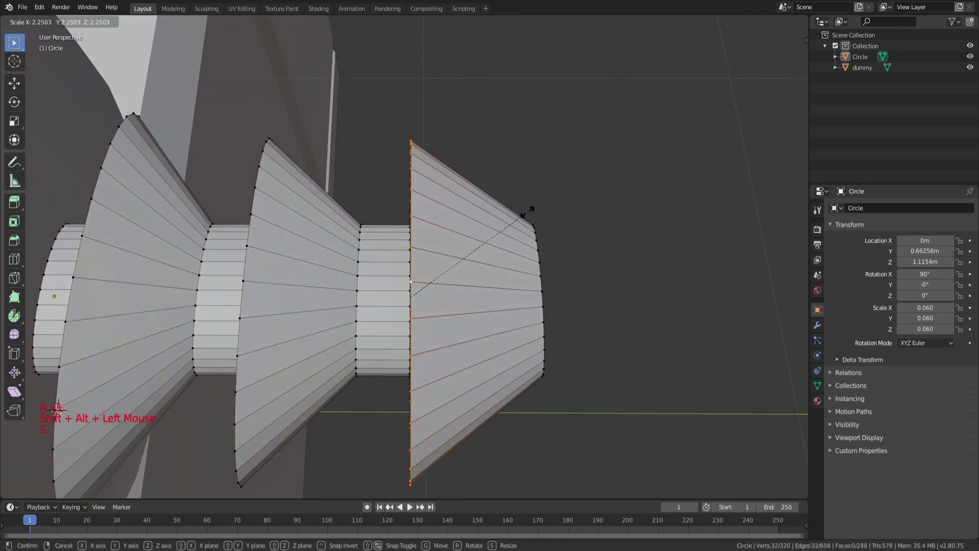
click(520, 220)
Extrude the tube's open end loop outward and scale it down almost to zero to form a pointed tip.
scroll(179, 354, down, 3)
middle_drag(179, 354, 399, 175)
key(a)
key(a)
key(a)
scroll(362, 99, up, 2)
shift+middle_drag(362, 99, 432, 226)
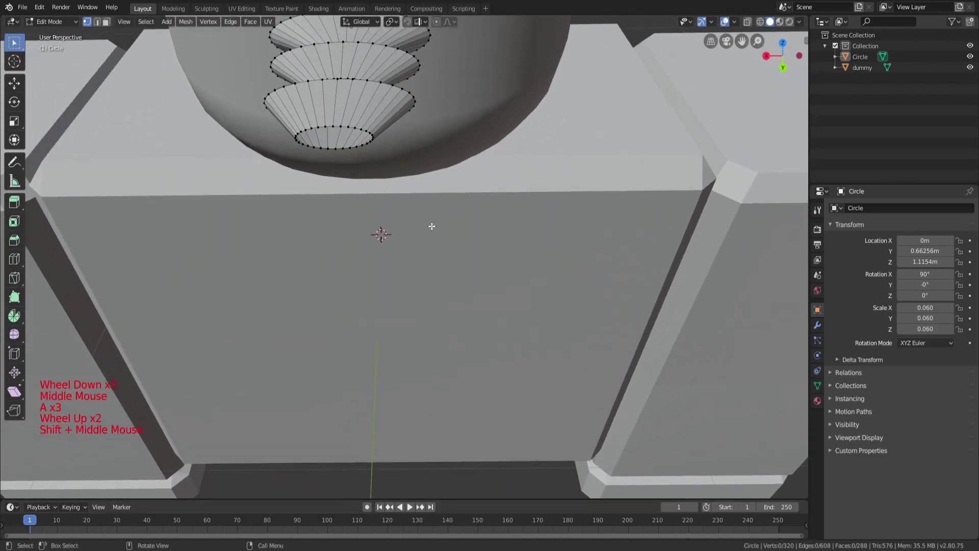
alt+shift+click(351, 126)
middle_drag(352, 126, 564, 175)
key(e)
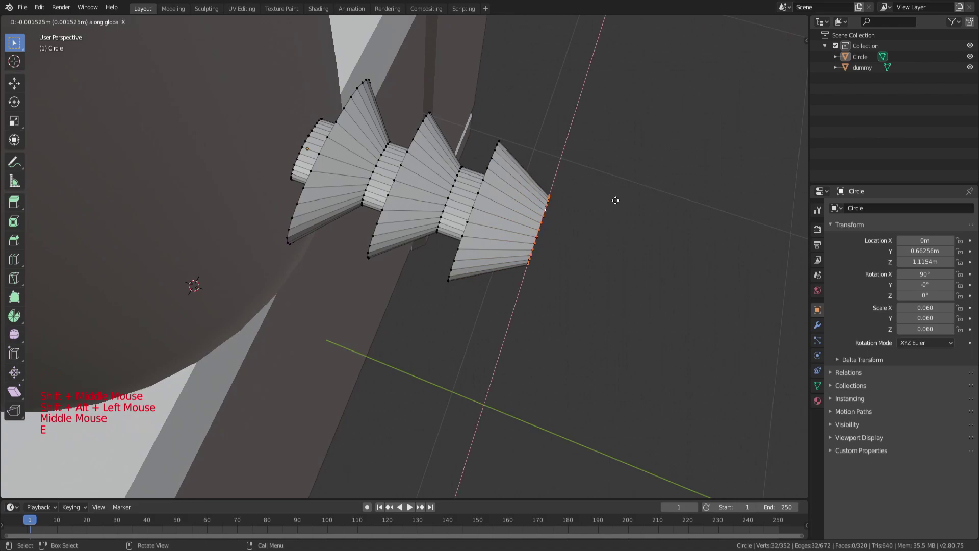
click(658, 212)
key(s)
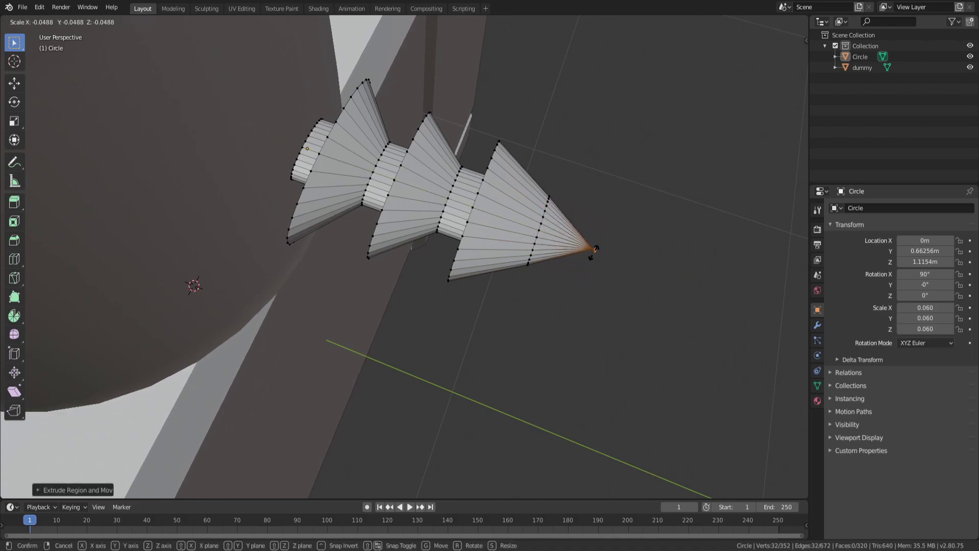
Examine the pointed, three-flanged shape on the head from several angles in Object Mode and Edit Mode.
scroll(596, 249, down, 2)
key(a)
scroll(596, 249, down, 1)
key(Tab)
middle_drag(596, 248, 555, 198)
scroll(555, 198, down, 3)
key(a)
key(a)
key(a)
middle_drag(488, 186, 549, 207)
scroll(549, 206, up, 3)
click(461, 199)
key(Tab)
scroll(462, 199, up, 3)
middle_drag(461, 199, 355, 173)
Try to select and scale a loop on the tip cone, and try scaling the whole spike in Object Mode.
key(a)
key(a)
key(a)
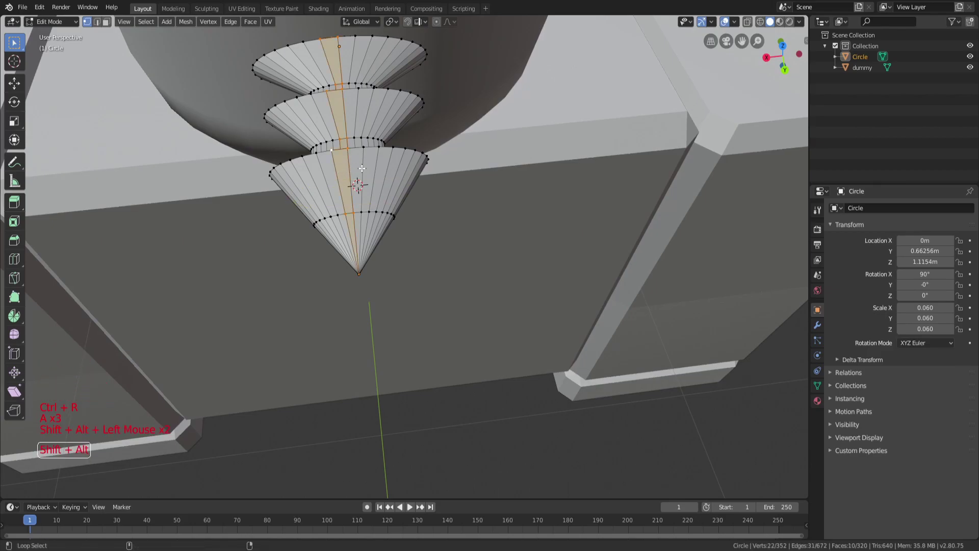
alt+shift+click(361, 168)
key(s)
mouse_move(443, 125)
middle_down()
mouse_move(430, 118)
mouse_move(444, 151)
mouse_move(443, 126)
middle_up()
key(a)
key(a)
key(a)
key(a)
key(a)
key(Tab)
key(s)
key(z)
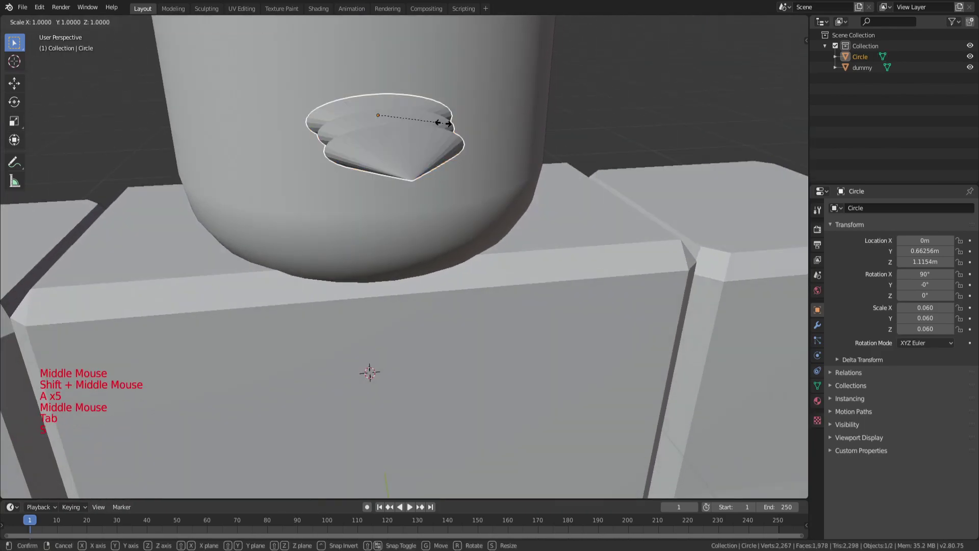
right_click(430, 33)
Examine the spike's flanges and its placement on the head from several angles.
scroll(458, 91, down, 2)
key(Tab)
middle_drag(458, 91, 504, 188)
key(a)
key(a)
key(a)
key(Tab)
key(Tab)
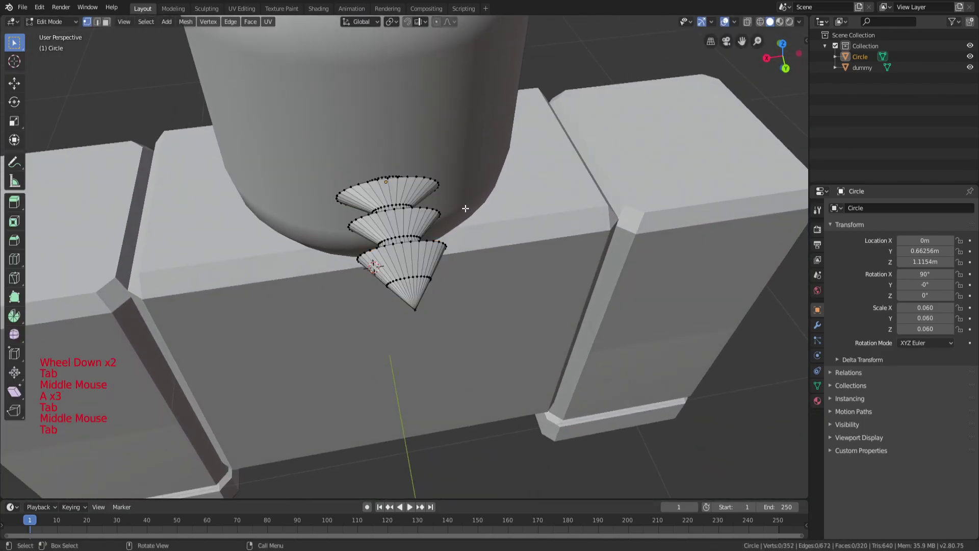
scroll(386, 239, up, 2)
key(a)
key(a)
key(a)
scroll(387, 239, up, 1)
scroll(359, 251, down, 4)
key(Tab)
key(a)
middle_drag(359, 252, 518, 234)
key(a)
key(a)
key(a)
Move the spike's open end loop on the head side towards the head to lengthen its base section.
click(473, 210)
scroll(389, 214, up, 3)
key(Tab)
key(a)
key(a)
key(a)
middle_drag(389, 214, 409, 177)
scroll(408, 183, up, 3)
alt+shift+click(410, 177)
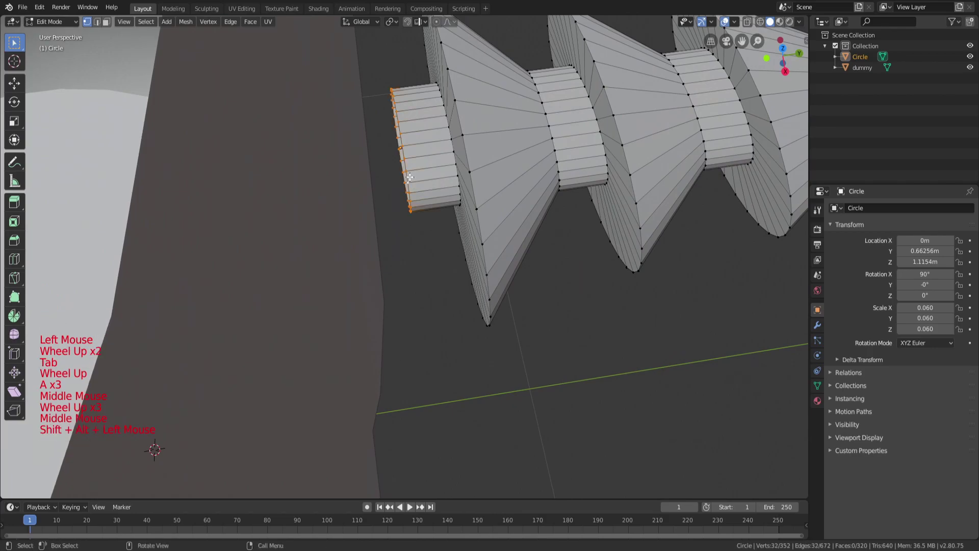
key(g)
click(346, 189)
Examine the finished spike together with the whole dummy from near and far.
key(a)
scroll(346, 188, down, 4)
key(Tab)
scroll(488, 241, down, 4)
key(a)
key(a)
key(a)
middle_drag(459, 231, 540, 109)
scroll(540, 109, down, 5)
key(a)
key(a)
key(a)
middle_drag(528, 155, 466, 298)
scroll(435, 235, up, 5)
scroll(478, 137, down, 5)
Add a circle mesh to the scene and rotate it 90° about X so it stands upright.
click(526, 219)
middle_drag(525, 219, 448, 206)
scroll(543, 254, up, 4)
key(shift+a)
mouse_move(449, 210)
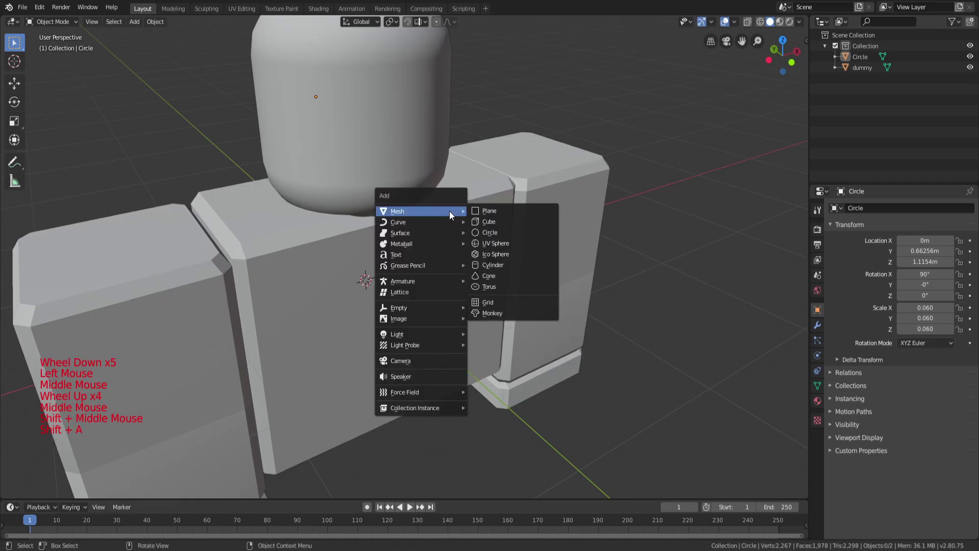
click(486, 231)
scroll(485, 233, down, 1)
scroll(485, 233, down, 3)
scroll(559, 211, up, 3)
middle_drag(479, 252, 561, 220)
key(r)
key(x)
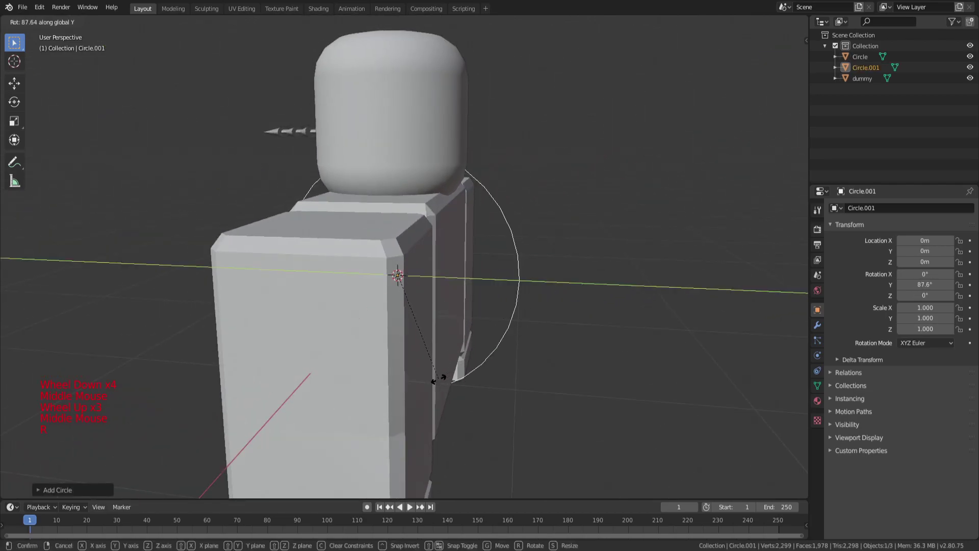
text(0)
key(Return)
Move the upright circle along Y to about -0.49 m, just outside the torso's back face.
middle_drag(430, 381, 436, 335)
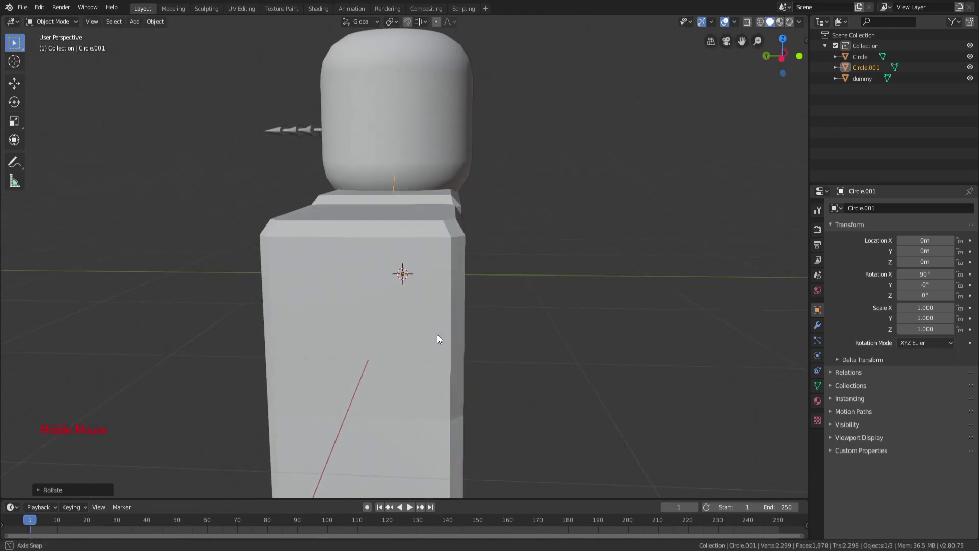
key(g)
key(y)
click(559, 247)
Shrink the circle along global X to a scale of about 0.296 and along global Z to about 0.318.
middle_drag(559, 247, 495, 230)
key(s)
key(x)
click(419, 250)
middle_drag(420, 250, 112, 397)
key(s)
key(z)
click(466, 264)
scroll(466, 264, up, 3)
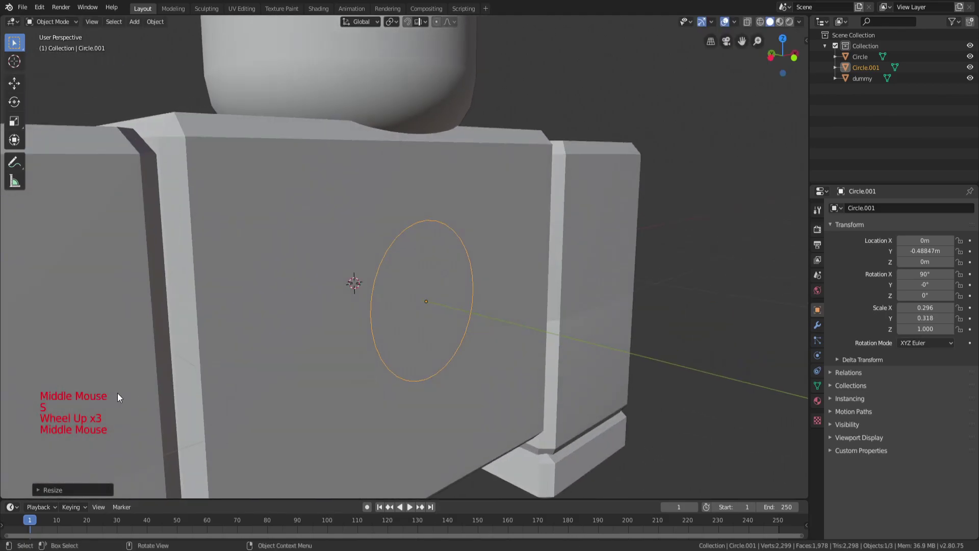
Try to stretch the circle along global X into a wide ellipse across the torso.
key(s)
key(x)
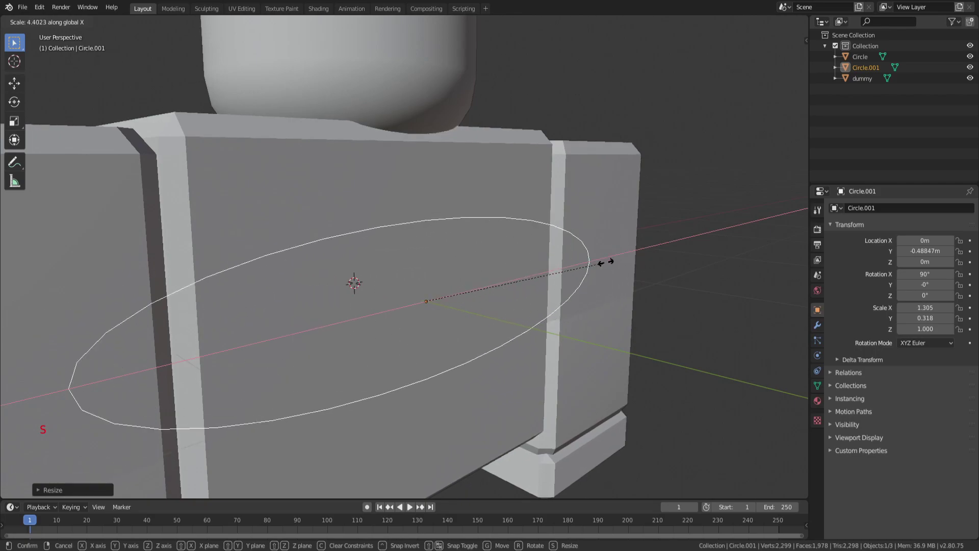
right_click(453, 308)
scroll(475, 283, down, 2)
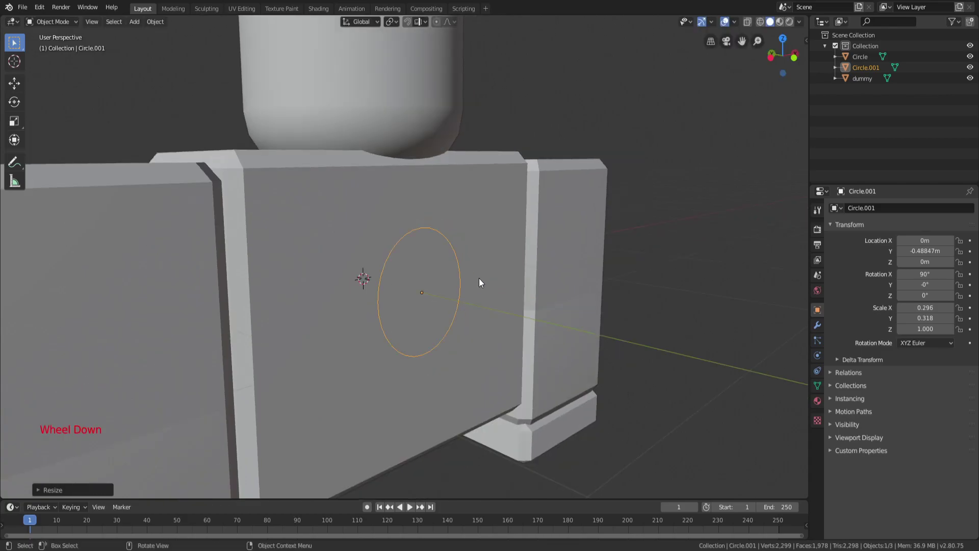
middle_drag(476, 282, 459, 283)
key(s)
key(x)
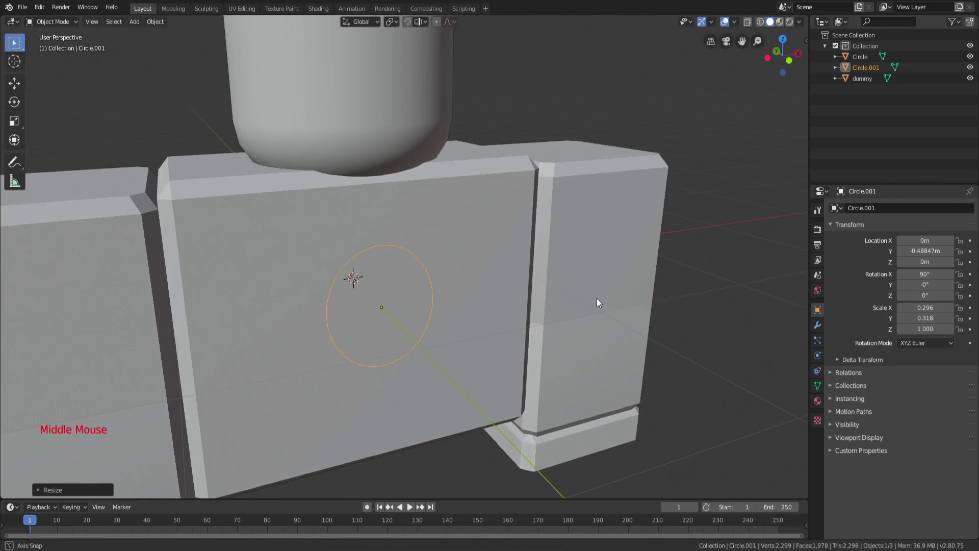
Stretch the upright circle along global Z to a scale of about 0.559.
middle_drag(596, 298, 620, 298)
scroll(621, 298, down, 3)
key(s)
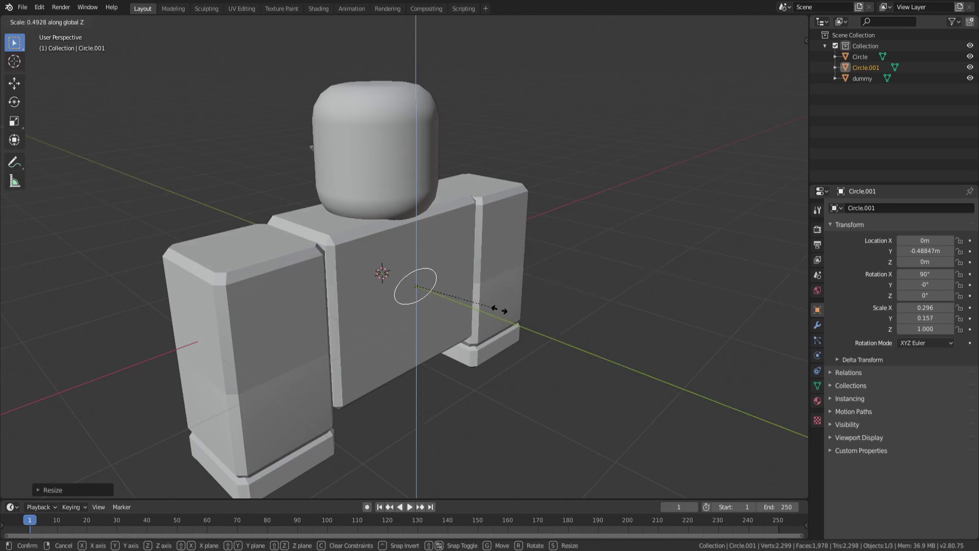
click(720, 344)
scroll(704, 298, up, 2)
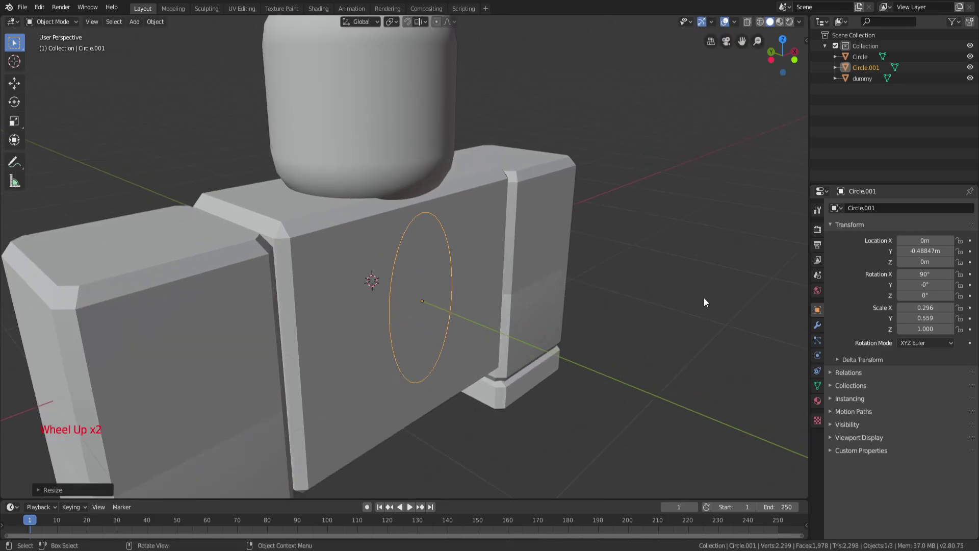
Narrow the tall ellipse along global X to a scale of about 0.140.
middle_drag(704, 298, 694, 299)
middle_drag(659, 265, 629, 265)
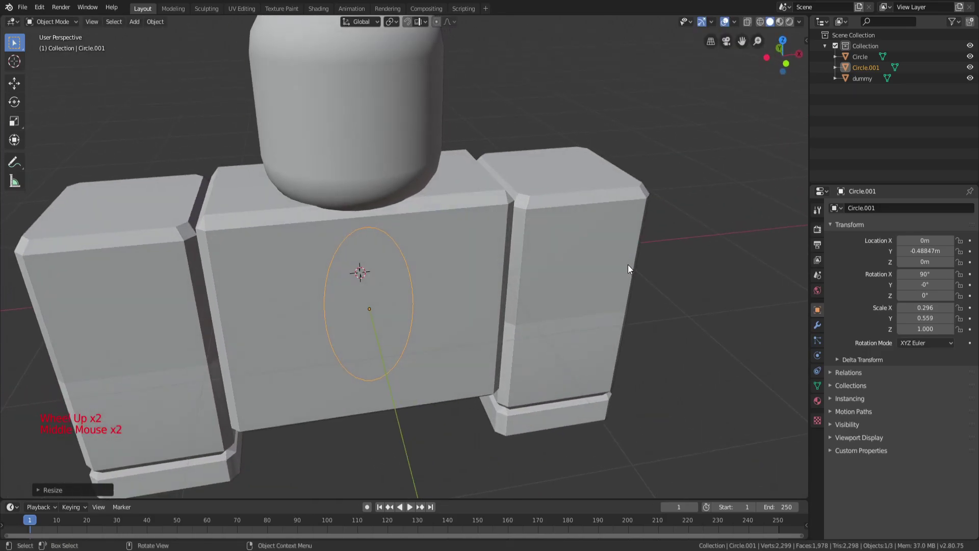
scroll(628, 265, up, 2)
key(s)
key(x)
click(480, 279)
Switch to editing the ellipse's mesh, select its whole edge loop and extrude it a short way out from the torso.
middle_drag(450, 323, 555, 270)
scroll(606, 278, down, 3)
key(Tab)
key(a)
key(a)
key(a)
scroll(467, 312, up, 1)
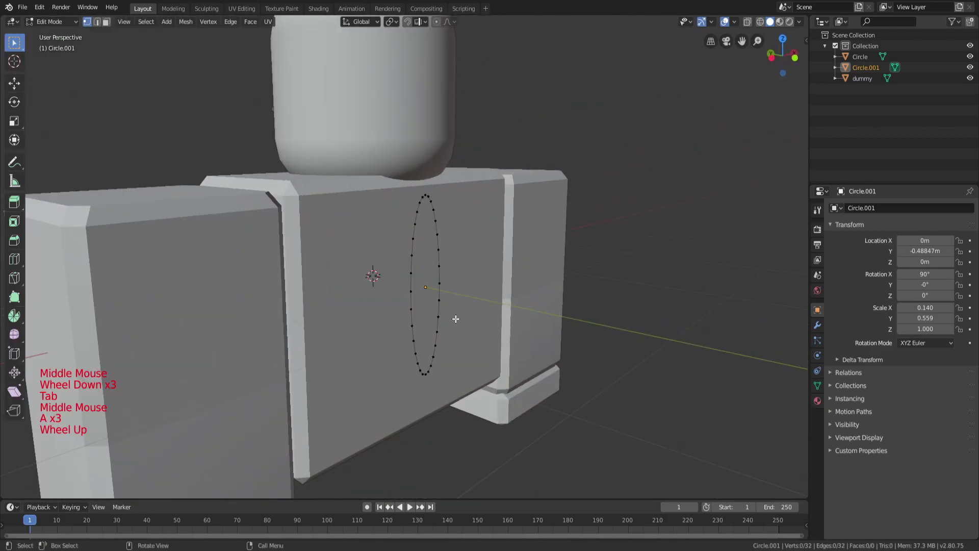
alt+shift+click(411, 316)
middle_drag(408, 308, 542, 234)
key(e)
click(531, 254)
Shrink the first extruded ring and raise it along global Z.
key(s)
click(499, 255)
key(g)
key(z)
click(526, 233)
Extrude a second ring further out from the torso, shrink it along global Z and raise it slightly.
scroll(526, 233, up, 1)
key(e)
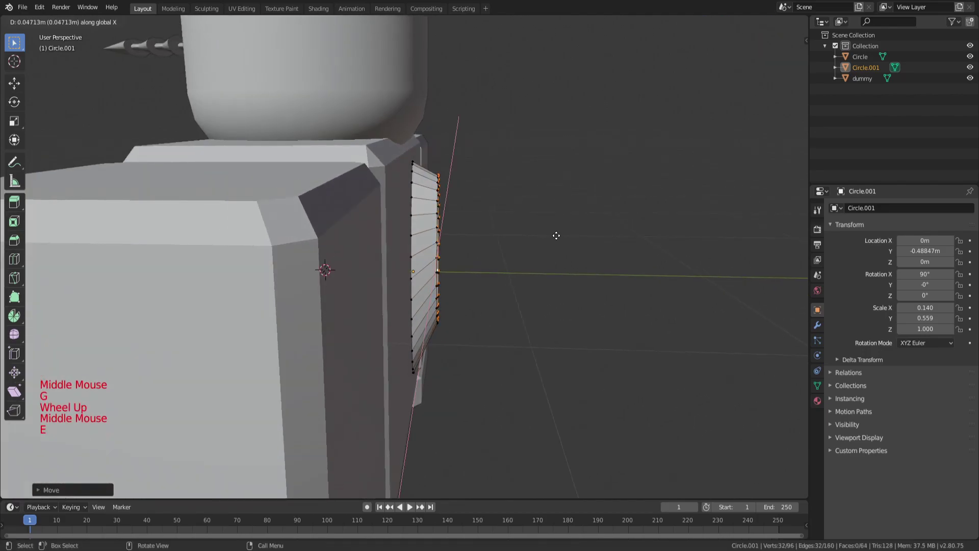
click(575, 241)
key(s)
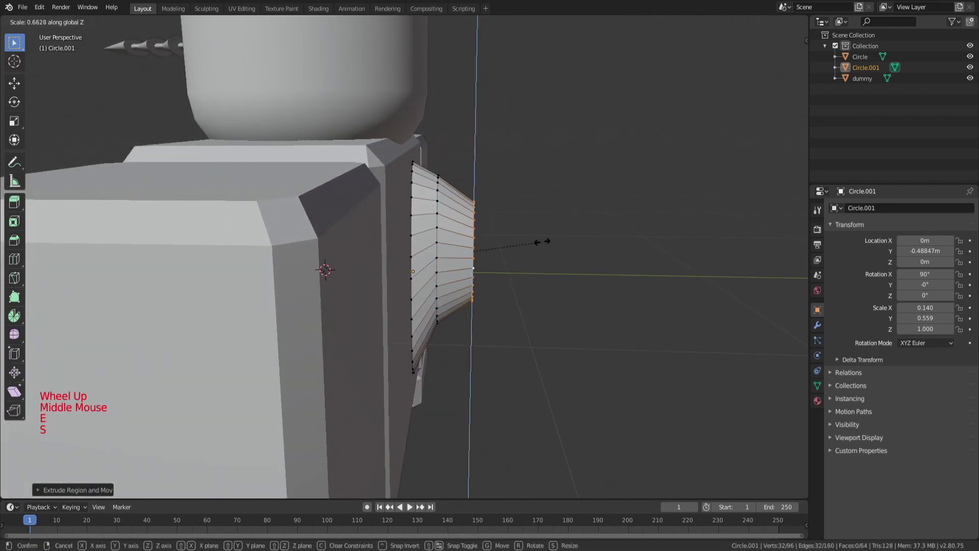
click(541, 240)
key(g)
key(z)
click(546, 231)
Extrude a third ring outward, shrink it along global Z and lower it slightly.
key(e)
click(586, 238)
key(s)
right_click(577, 237)
key(s)
middle_click(577, 237)
click(555, 235)
key(g)
middle_click(553, 234)
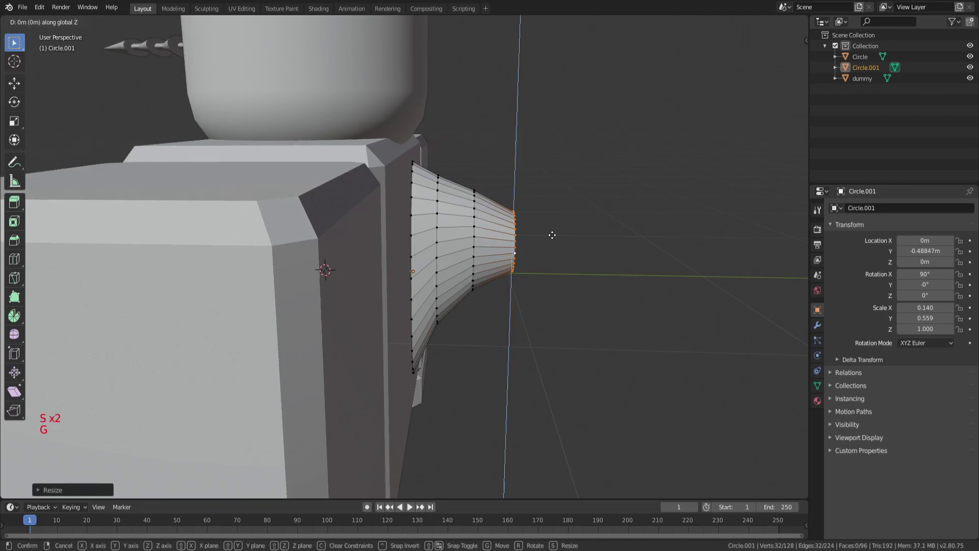
click(554, 244)
Rotate the outermost ring so the open end of the fin tilts downward.
scroll(601, 210, up, 2)
shift+middle_drag(601, 209, 546, 201)
key(r)
click(553, 191)
Extrude the tilted ring outward and downward and shrink it.
key(e)
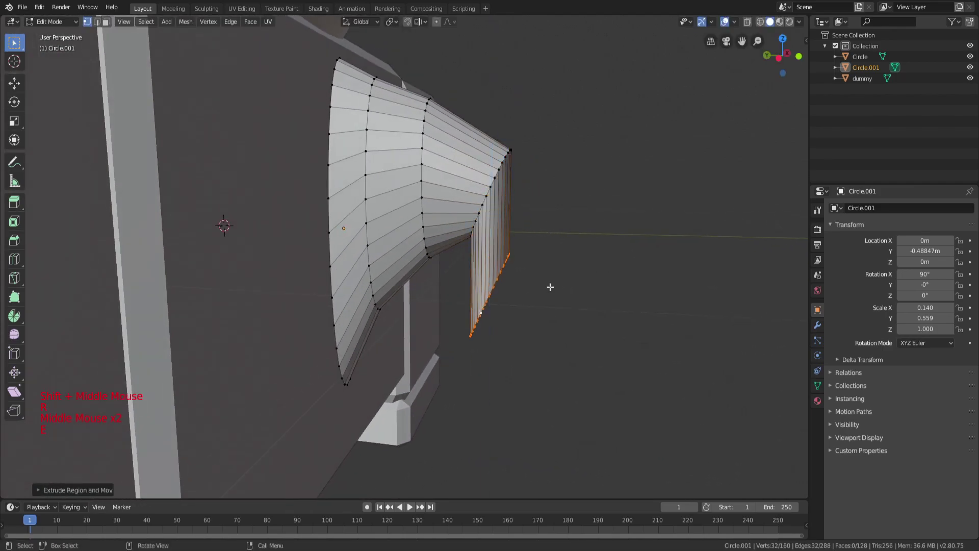
key(g)
click(591, 275)
key(s)
click(558, 284)
Rotate the new end ring and raise it along global Z to shape the hooked end.
key(r)
key(z)
click(584, 297)
key(g)
key(z)
click(579, 258)
Scale the end ring down almost to a single point to form the fin's tip.
scroll(579, 258, up, 2)
middle_drag(579, 258, 542, 221)
key(s)
key(Escape)
scroll(540, 205, down, 3)
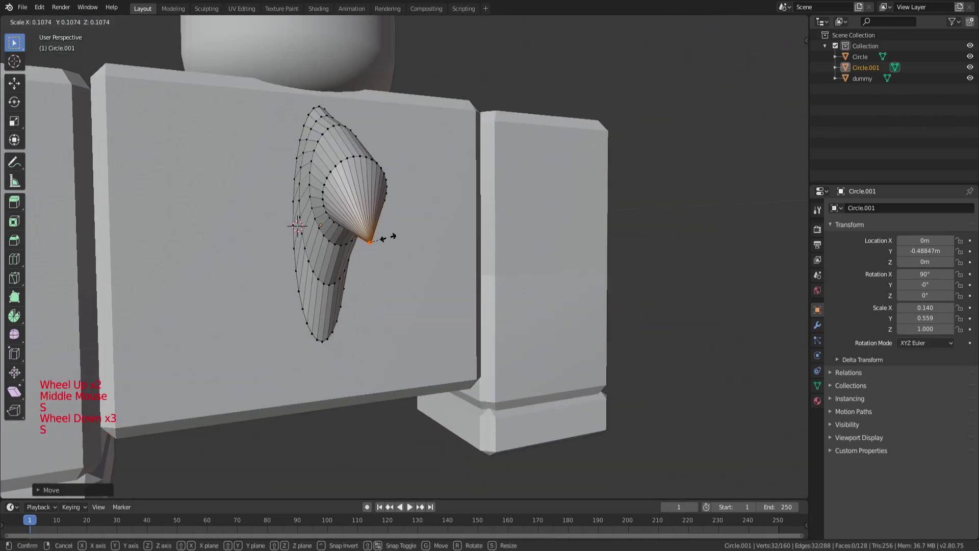
click(376, 230)
Add a centred loop cut between the pointed tip and the tilted ring and enlarge it to round the end.
key(a)
key(a)
key(a)
middle_drag(400, 199, 453, 216)
key(ctrl+r)
click(436, 240)
right_click(437, 240)
key(s)
click(470, 219)
Narrow the first ring out from the fin's base along global X.
key(a)
key(a)
key(a)
alt+shift+click(366, 190)
key(s)
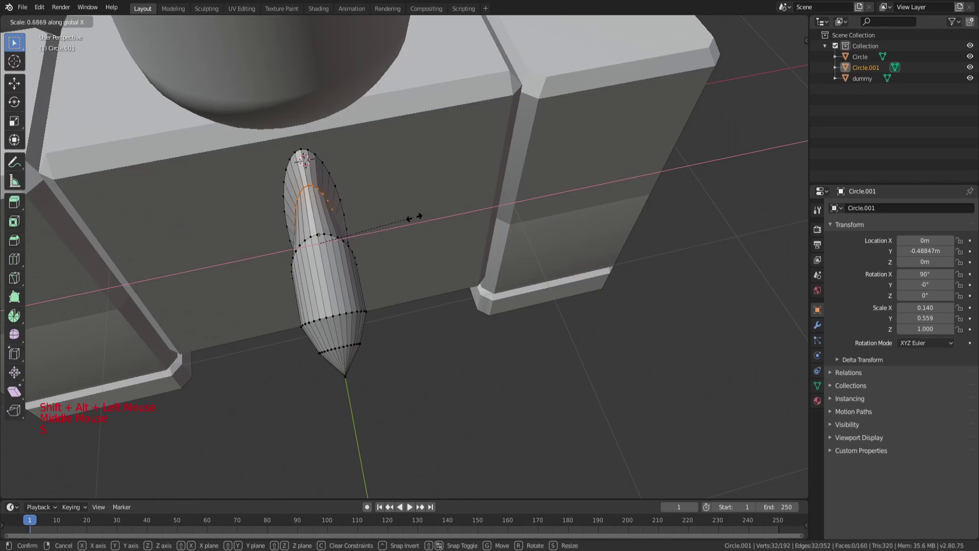
click(439, 217)
Narrow the second ring out from the fin's base along global X.
key(a)
key(a)
key(a)
alt+shift+click(359, 229)
key(a)
key(a)
key(a)
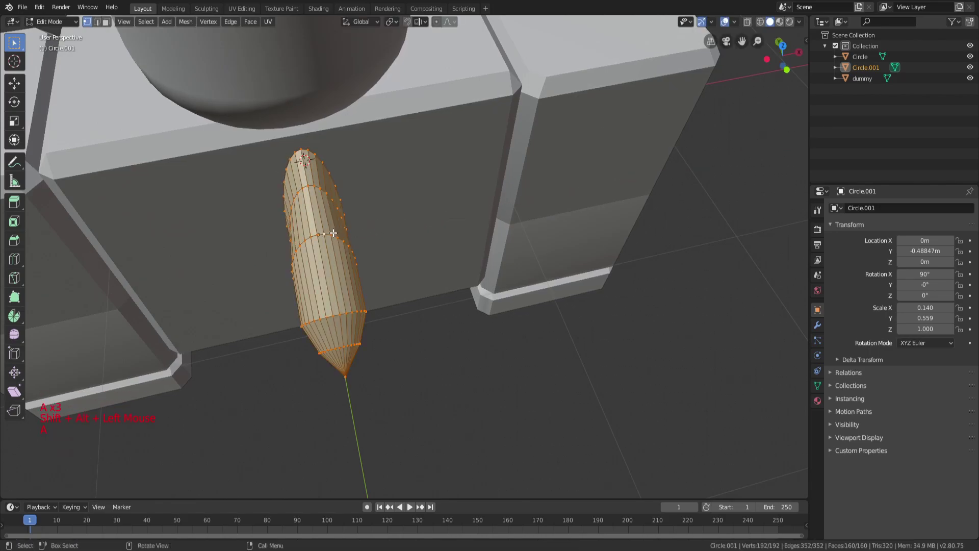
alt+shift+click(358, 229)
key(s)
click(365, 224)
Narrow the tilted ring before the tip section along global X.
key(a)
key(a)
key(a)
middle_drag(371, 237, 336, 291)
alt+shift+click(335, 290)
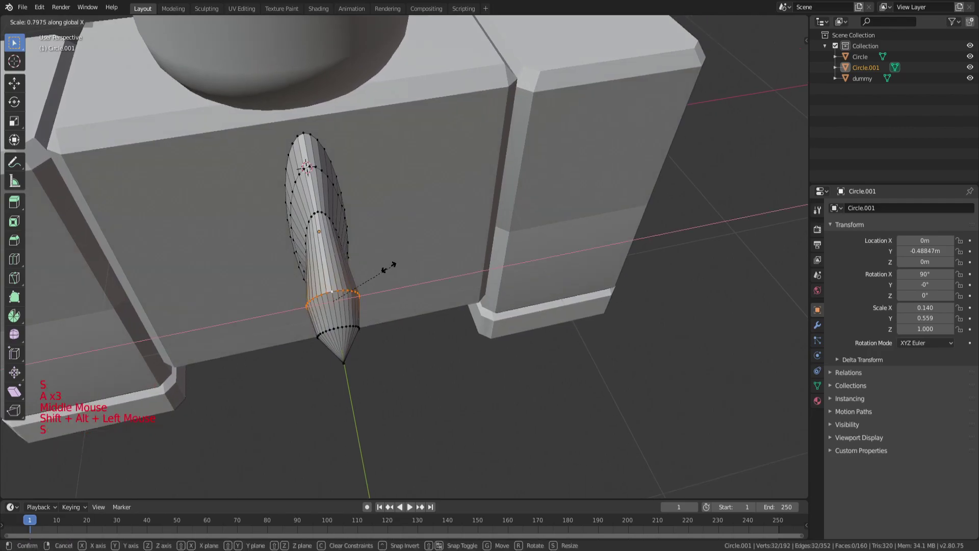
Narrow the edge loop nearest the tip strongly along global X to give the fin a thin, sharp end.
scroll(394, 267, up, 2)
middle_drag(393, 267, 352, 295)
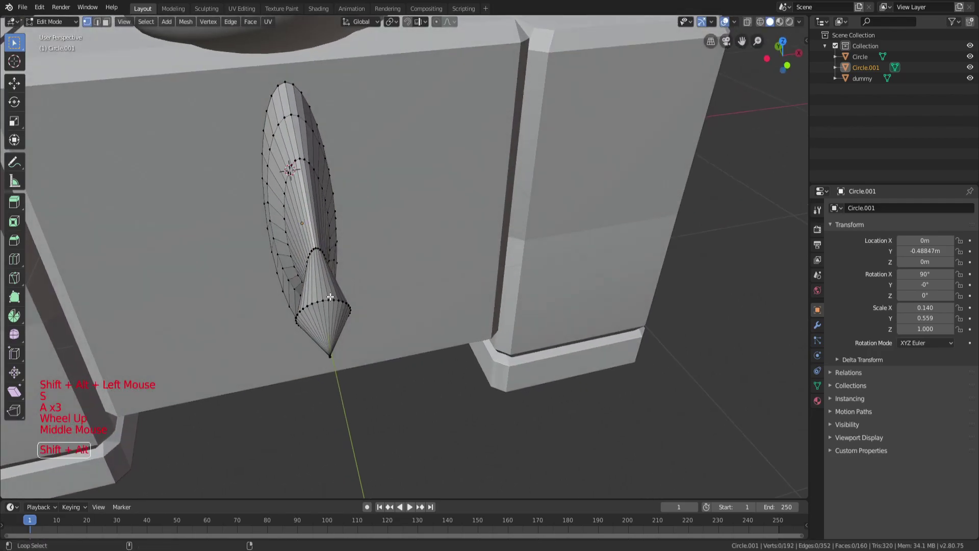
alt+shift+click(334, 306)
key(s)
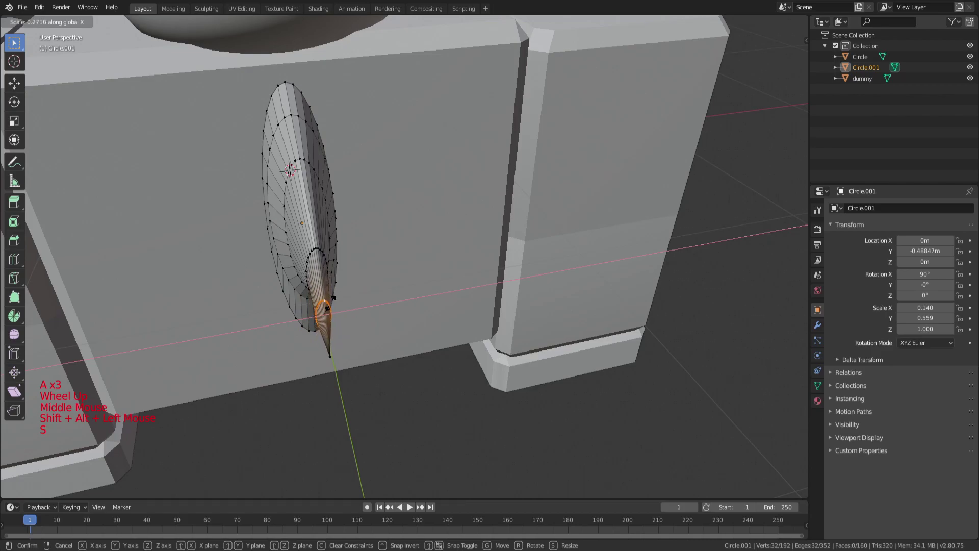
click(345, 291)
key(a)
From a side view, slightly shrink the edge loop nearest the tip and raise it about 0.03 m along global Z.
key(Tab)
middle_drag(344, 290, 560, 226)
scroll(515, 260, down, 3)
key(a)
key(a)
key(a)
key(Tab)
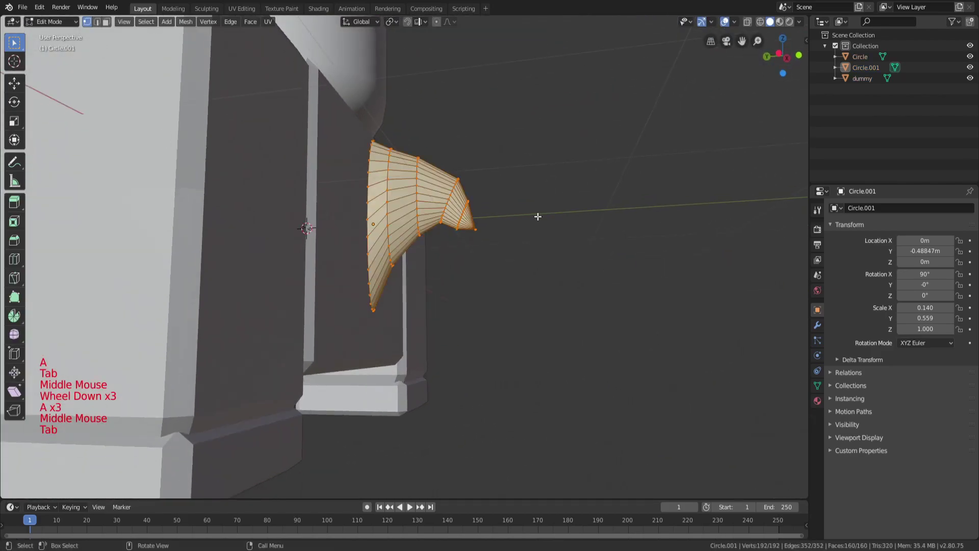
scroll(567, 204, up, 4)
key(a)
key(a)
key(a)
alt+shift+click(554, 173)
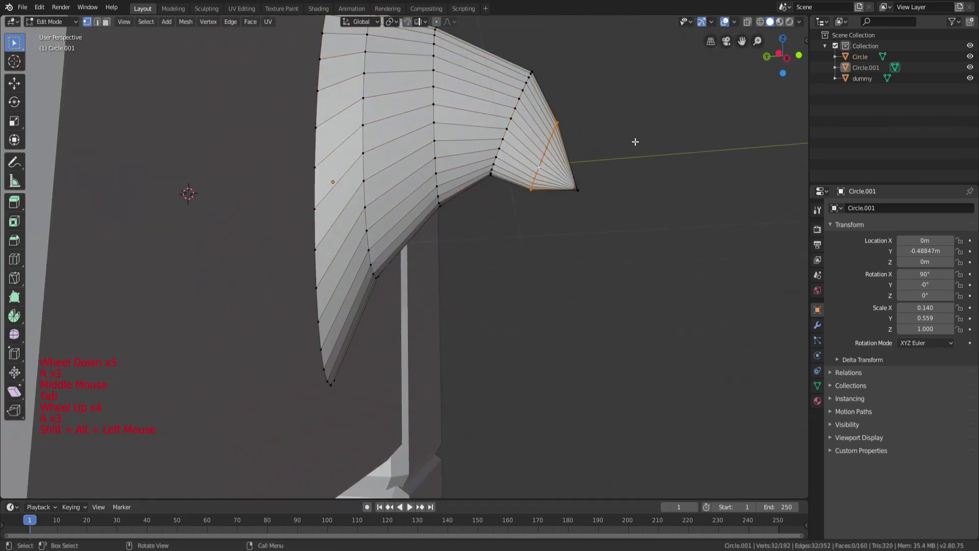
middle_drag(635, 142, 624, 158)
key(s)
key(g)
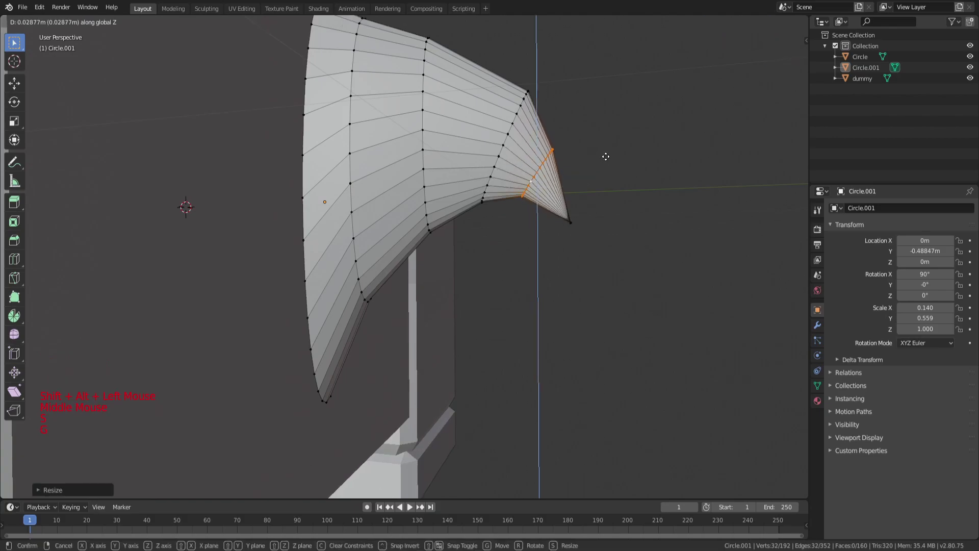
Leave mesh editing and examine the fin and the face spike on the dummy from above, behind and the side.
key(a)
scroll(586, 168, down, 2)
key(Tab)
scroll(583, 197, down, 2)
key(a)
scroll(509, 290, down, 5)
key(a)
key(a)
key(a)
click(509, 289)
middle_drag(576, 204, 598, 4)
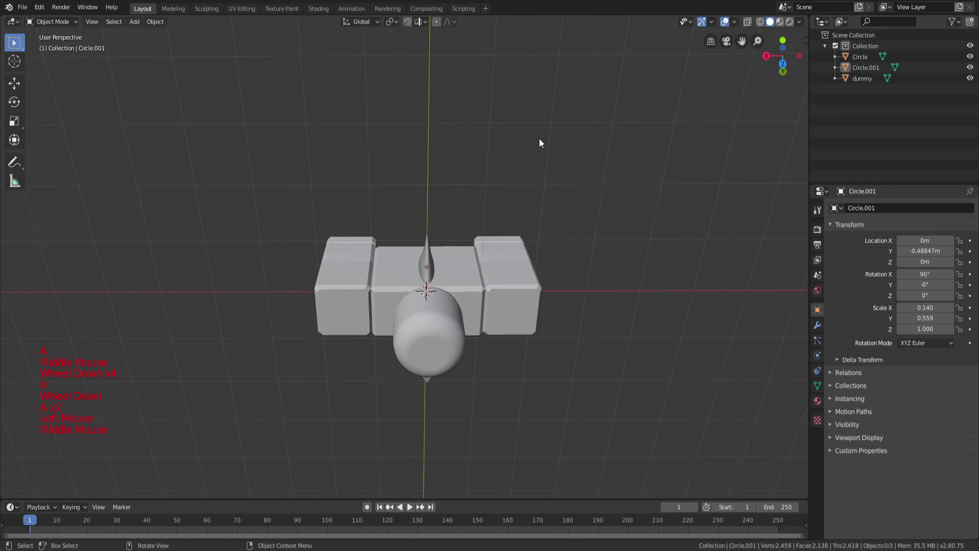
middle_drag(443, 250, 371, 191)
scroll(463, 208, up, 3)
right_click(365, 236)
middle_drag(365, 235, 215, 255)
click(356, 256)
key(a)
key(a)
key(a)
middle_drag(363, 253, 343, 194)
click(448, 244)
scroll(452, 232, up, 4)
scroll(343, 194, down, 5)
Add an Edge Split modifier with a 30° split angle to the face spike and apply it.
click(280, 187)
click(817, 325)
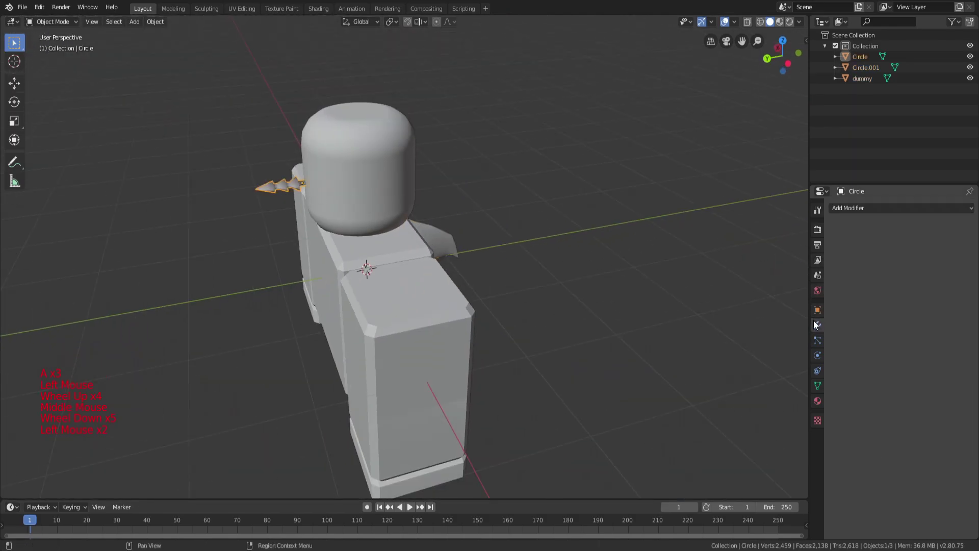
click(857, 209)
click(748, 286)
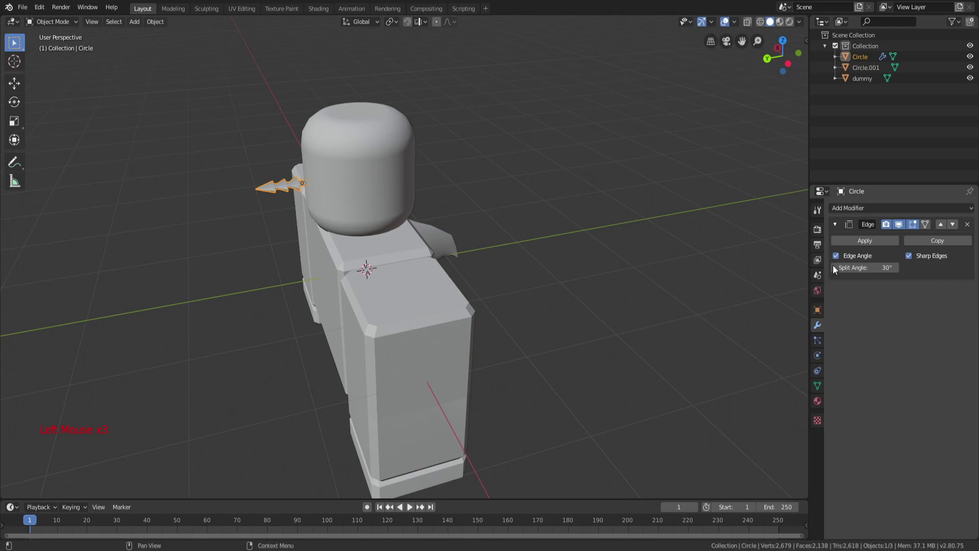
click(865, 240)
Add an Edge Split modifier with a 30° split angle to the fin behind the torso and apply it.
middle_drag(637, 247, 486, 251)
click(403, 260)
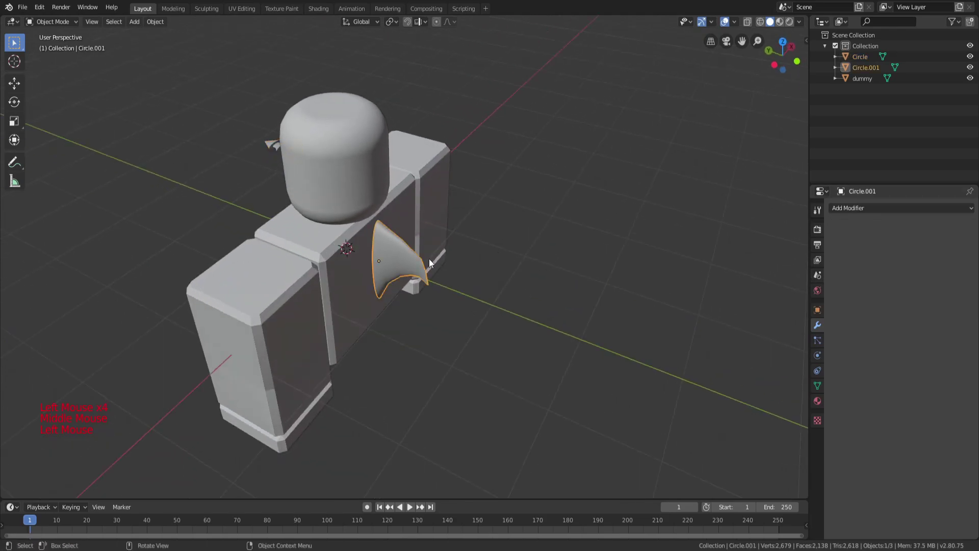
click(844, 207)
click(748, 281)
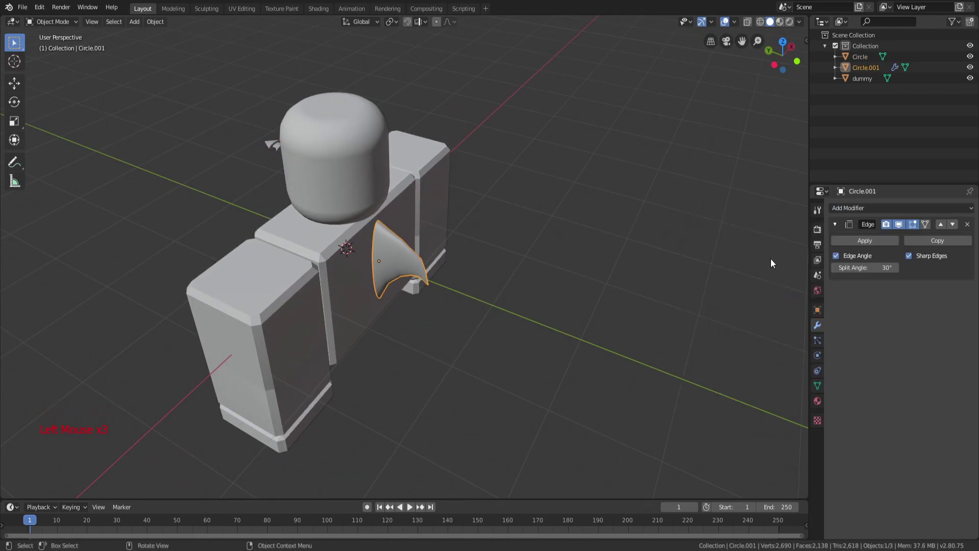
click(865, 240)
Deselect everything and examine the shading of both accessories around the dummy.
key(a)
key(a)
key(a)
middle_drag(566, 250, 795, 276)
scroll(469, 250, up, 4)
middle_drag(469, 250, 381, 185)
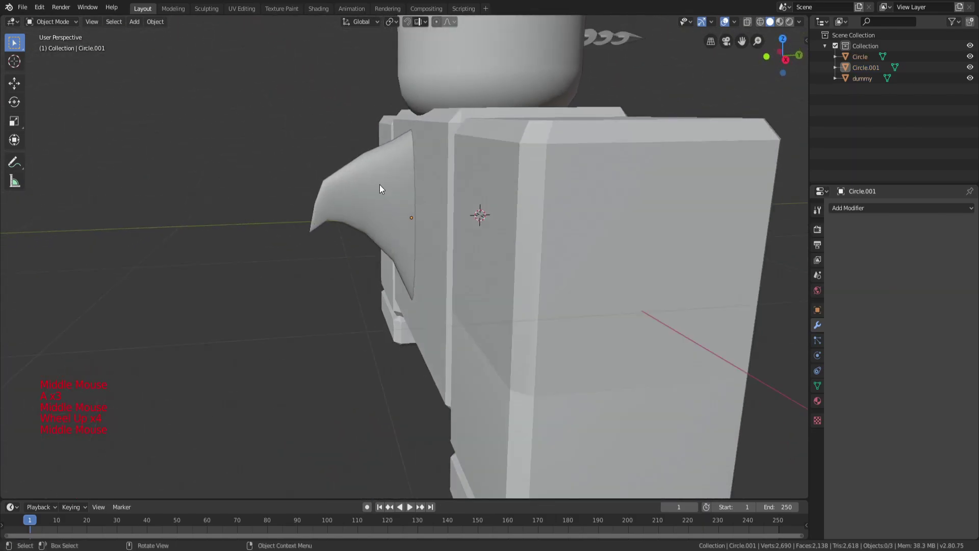
scroll(451, 177, down, 3)
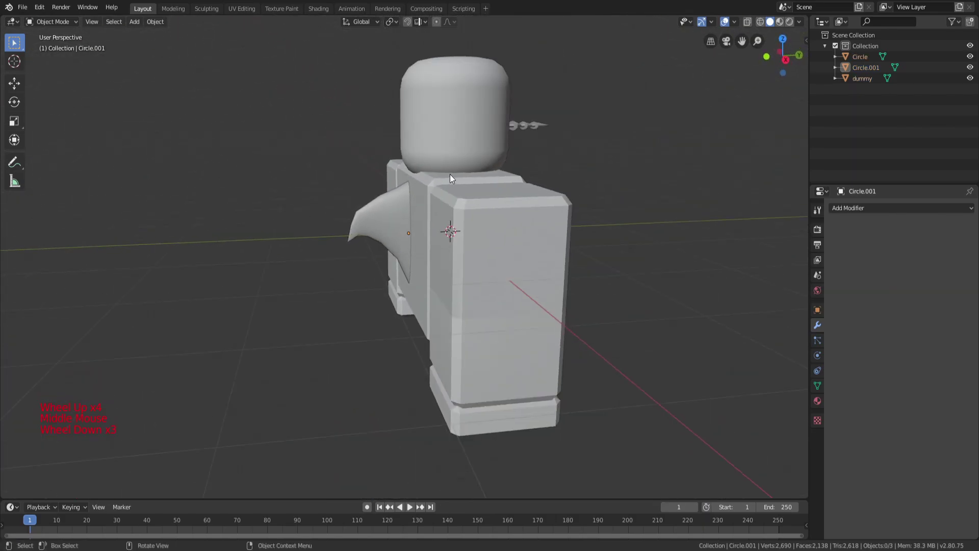
click(306, 204)
middle_drag(306, 206, 544, 281)
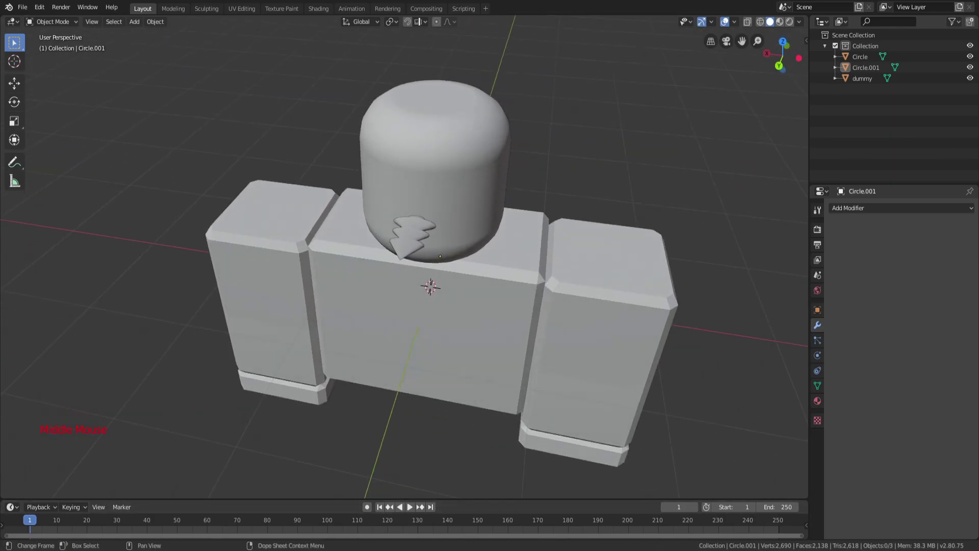
Delete the dummy and the fin behind its torso, keeping only the face spike in the scene.
middle_drag(474, 398, 407, 262)
click(515, 286)
scroll(500, 277, down, 4)
key(x)
shift+click(407, 262)
key(x)
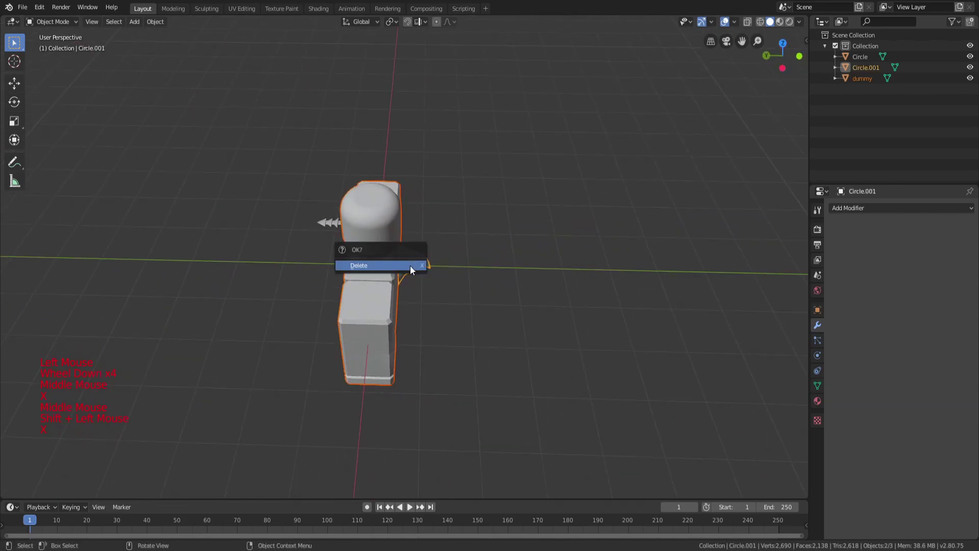
click(410, 266)
scroll(349, 266, up, 3)
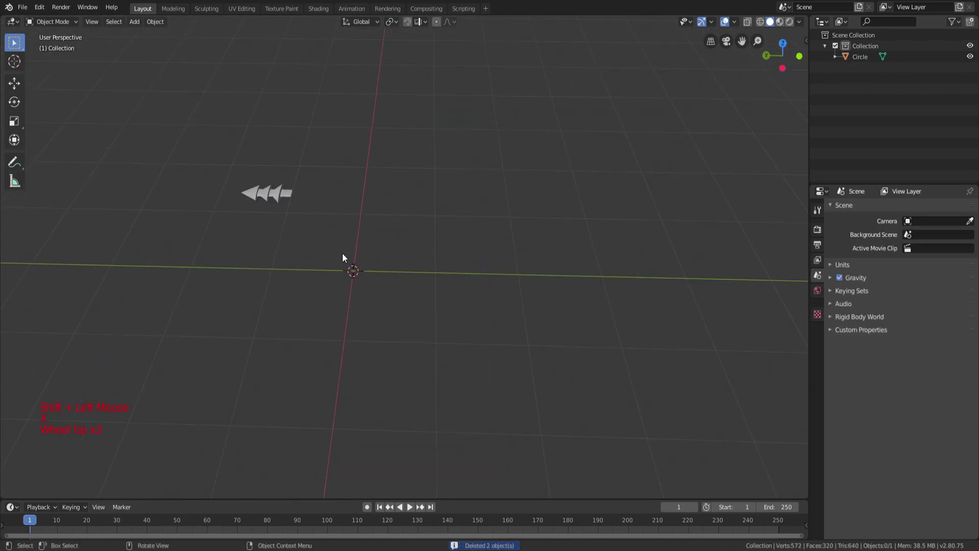
middle_drag(350, 265, 298, 210)
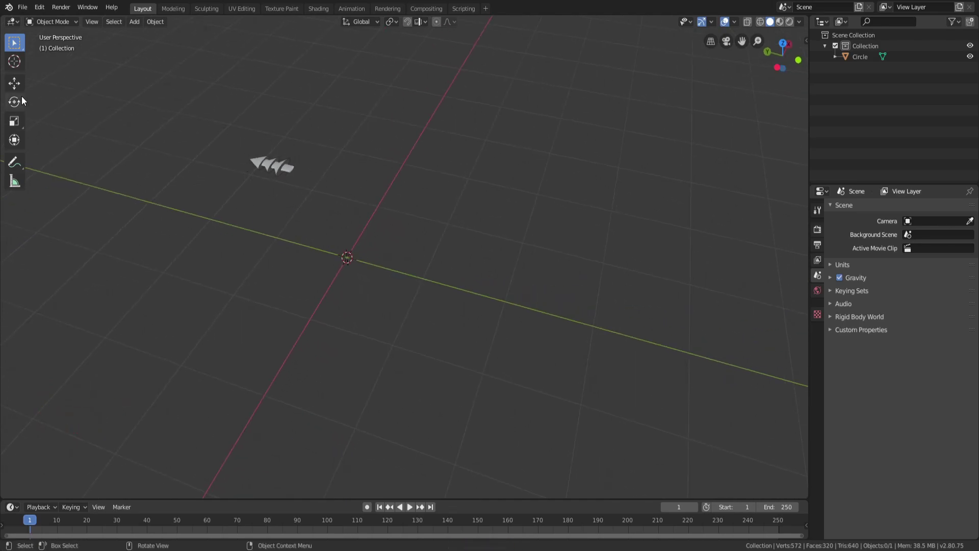
Export the isolated face spike on its own.
click(22, 7)
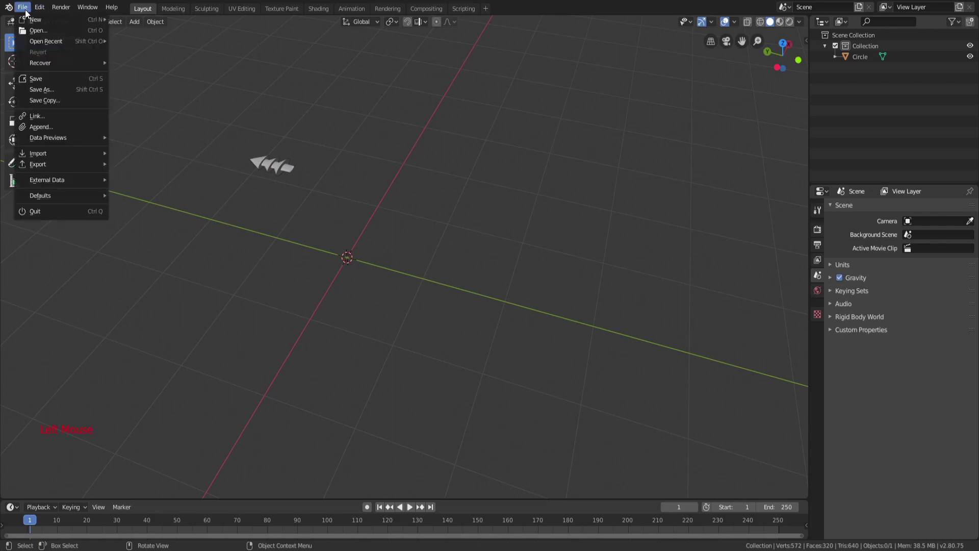
mouse_move(93, 164)
click(155, 216)
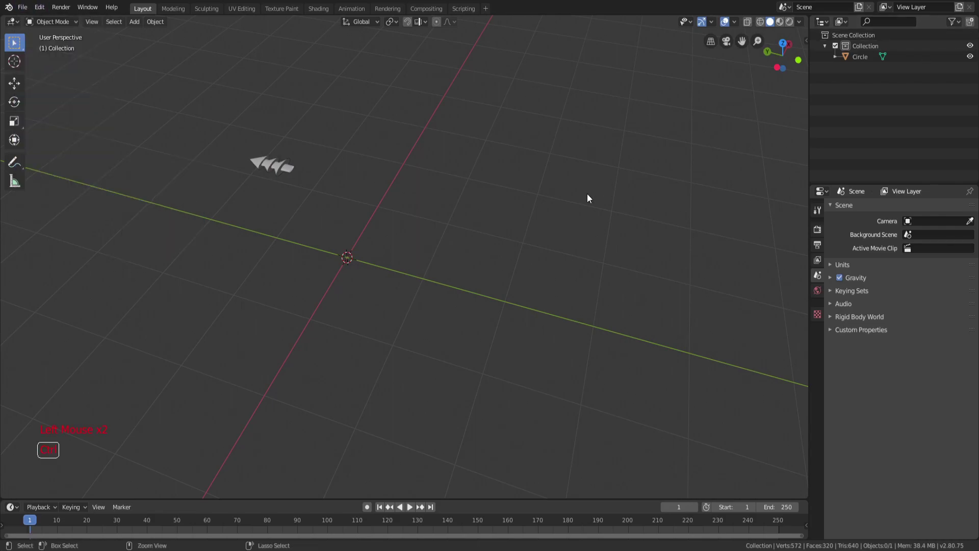
Undo the deletion of the dummy and fin, and delete the dummy and face spike, keeping only the fin.
key(ctrl+z)
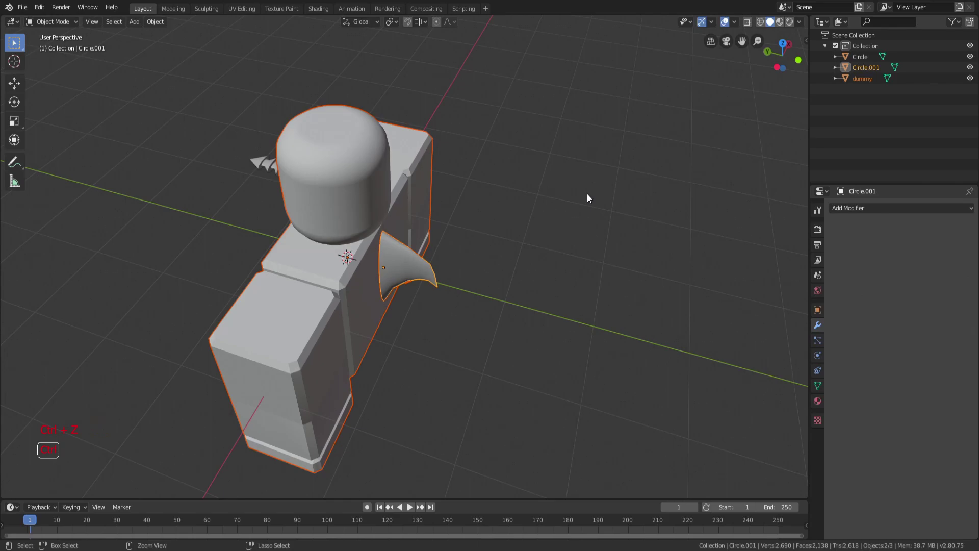
click(587, 198)
middle_drag(576, 199, 384, 227)
click(384, 226)
shift+click(280, 192)
key(x)
click(280, 192)
middle_drag(280, 192, 541, 286)
scroll(542, 284, up, 3)
Export the isolated fin on its own.
click(23, 7)
click(23, 8)
click(22, 7)
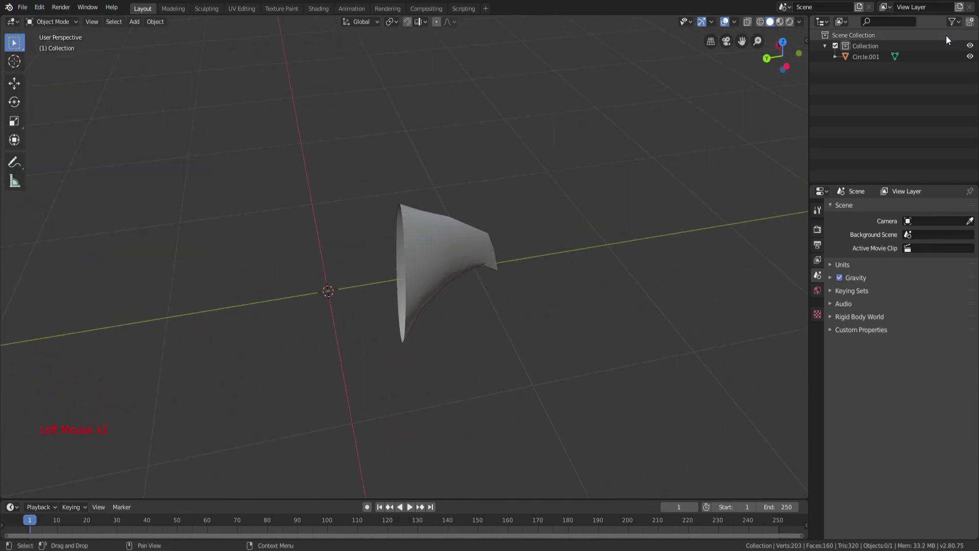